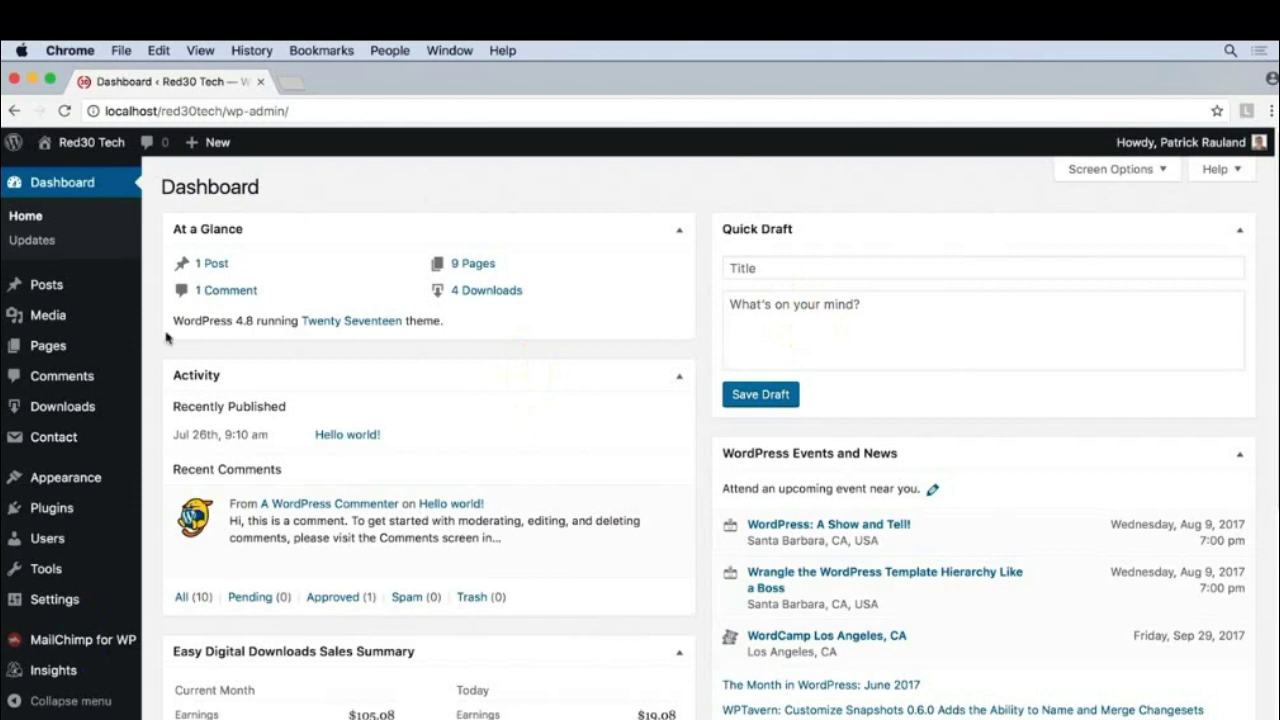
- Open Downloads > Discount Codes, which lists no discounts yet
mouse_move(85, 407)
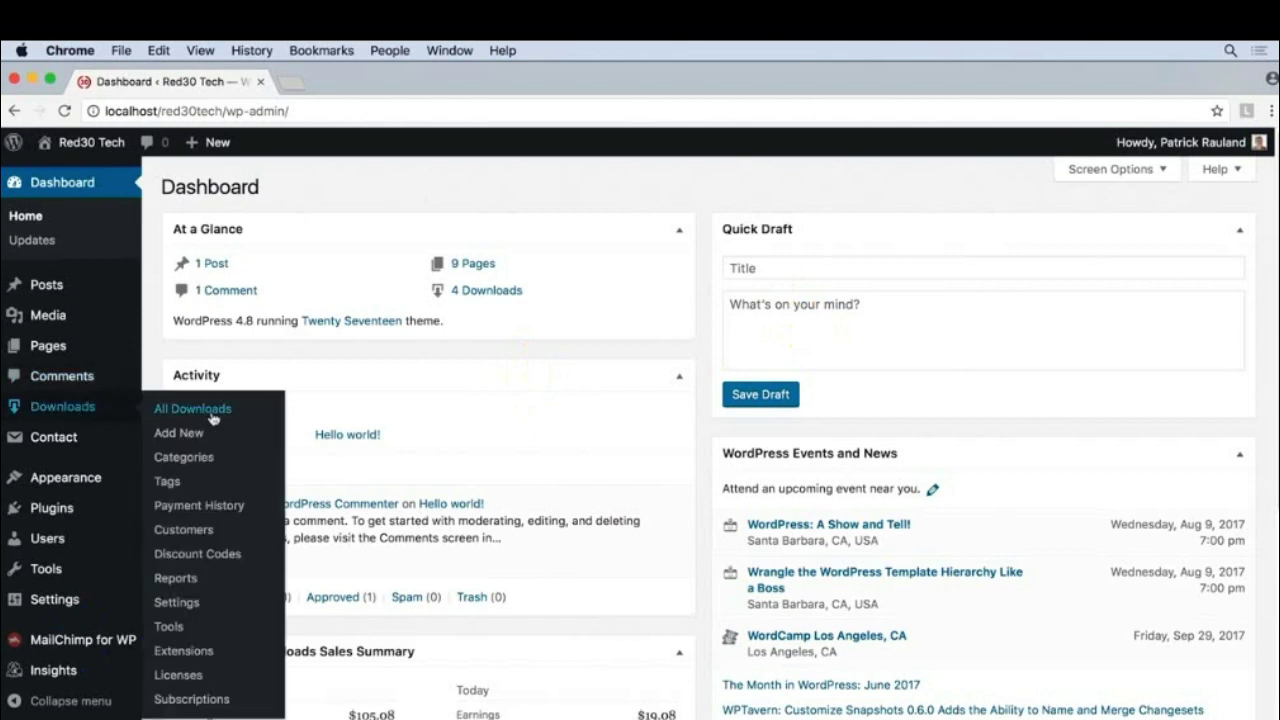
left_click(211, 563)
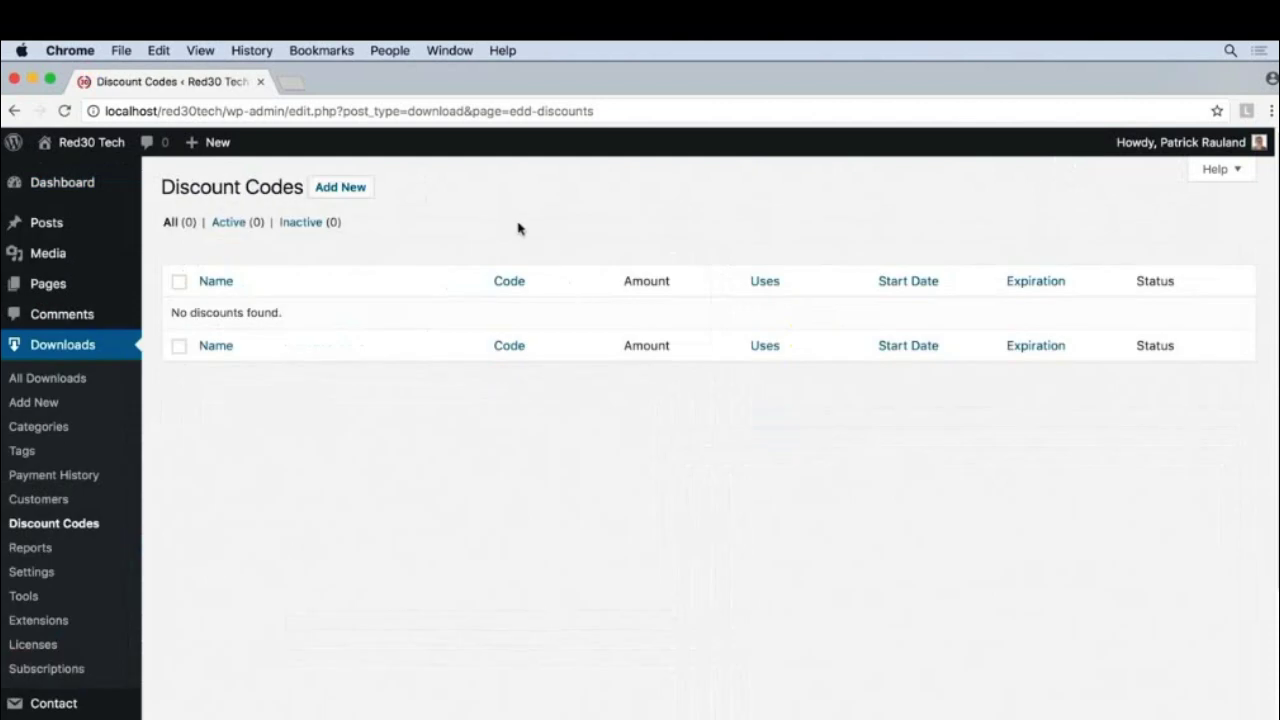
- Add a new discount with Name and Code both set to 10off
left_click(343, 188)
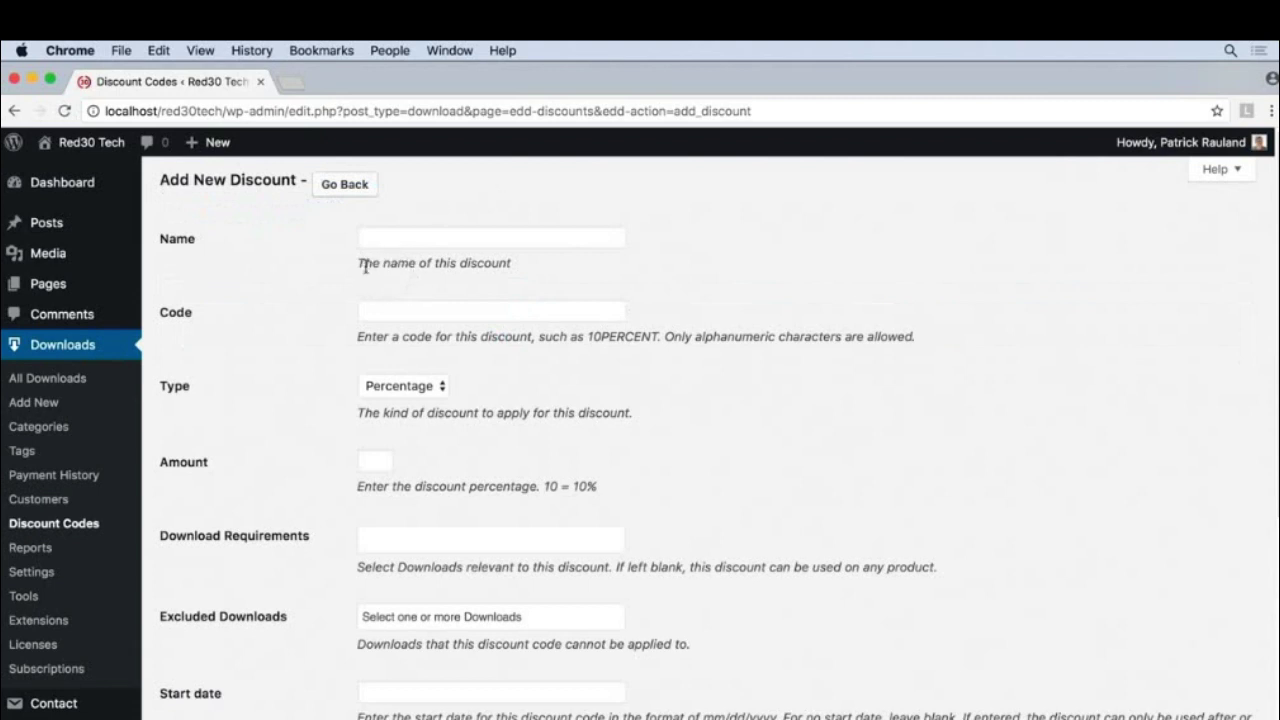
left_click(369, 236)
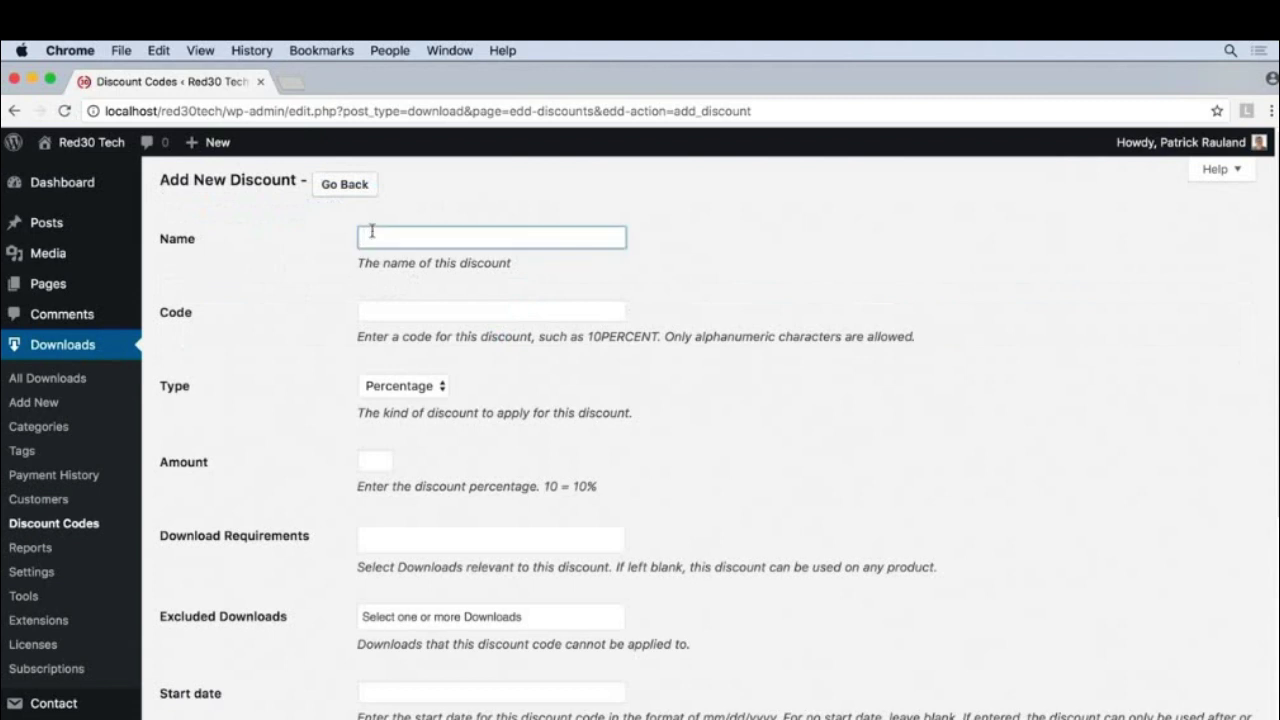
type("10off")
key("Tab")
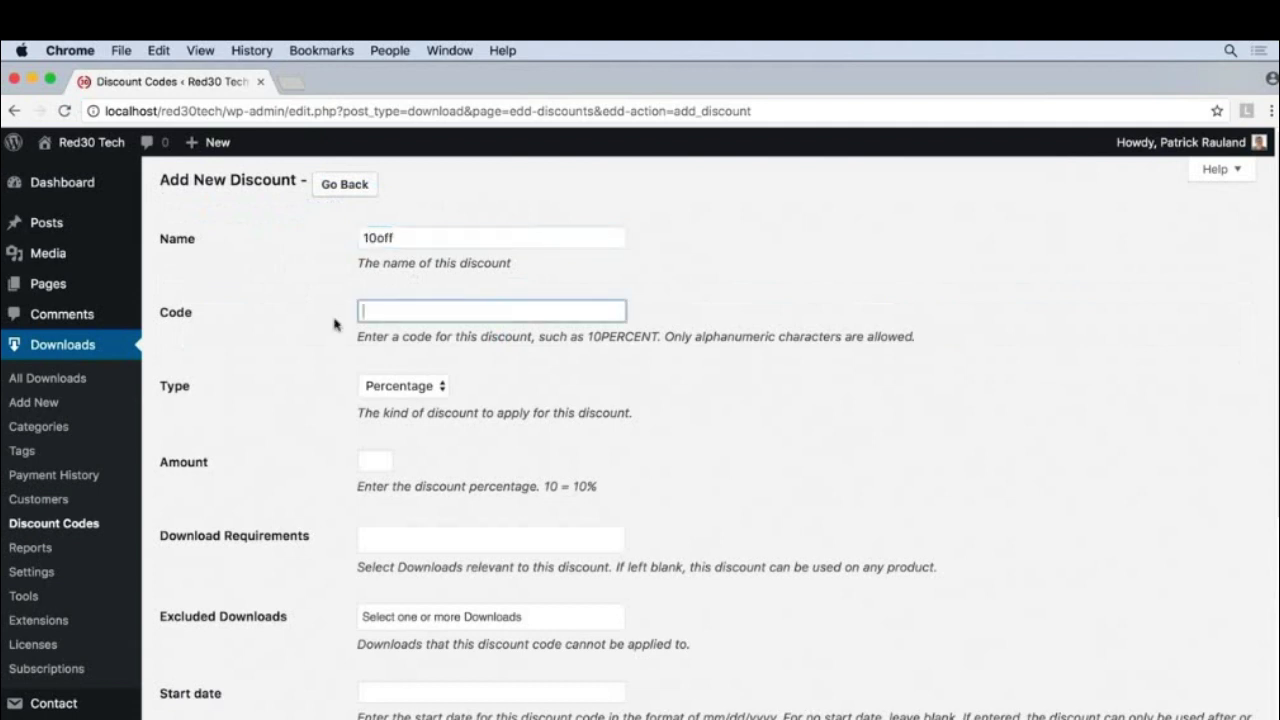
type("10off")
left_click(354, 408)
- Set the discount type to Flat amount with an Amount of 10
left_click(382, 390)
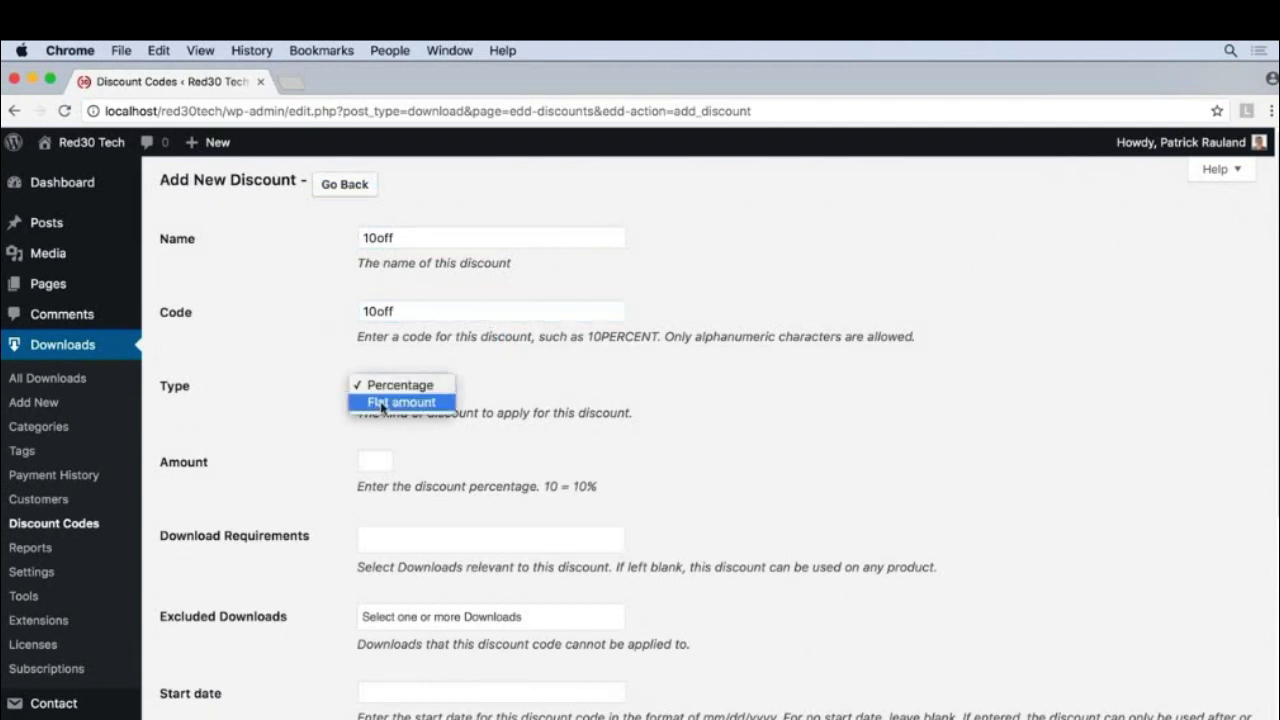
left_click(381, 403)
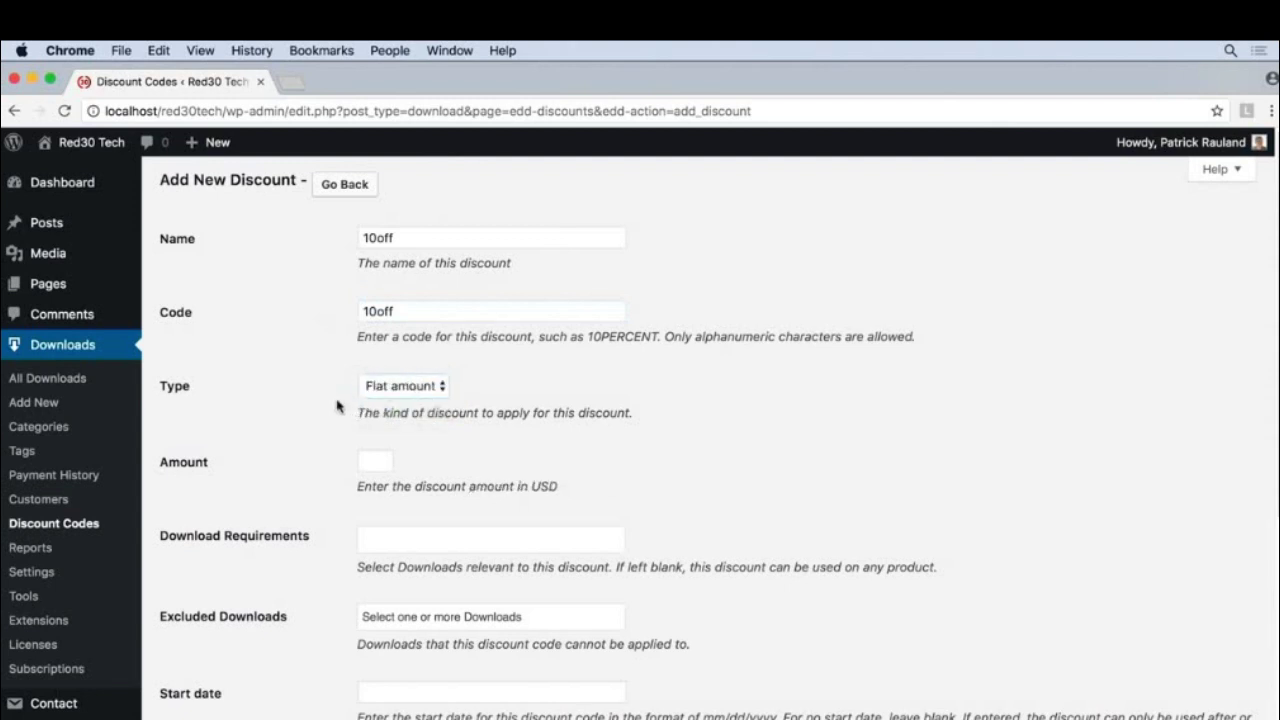
left_click(378, 462)
type("10")
left_click(386, 385)
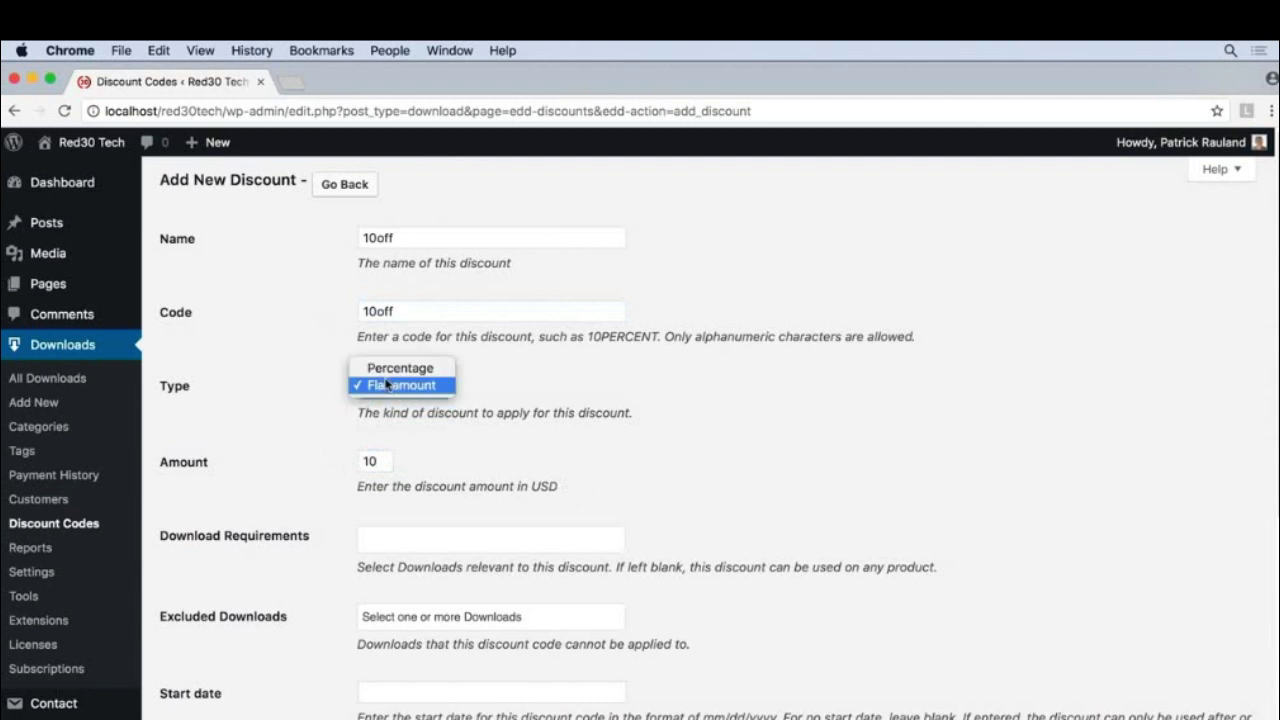
left_click(400, 368)
left_click(380, 458)
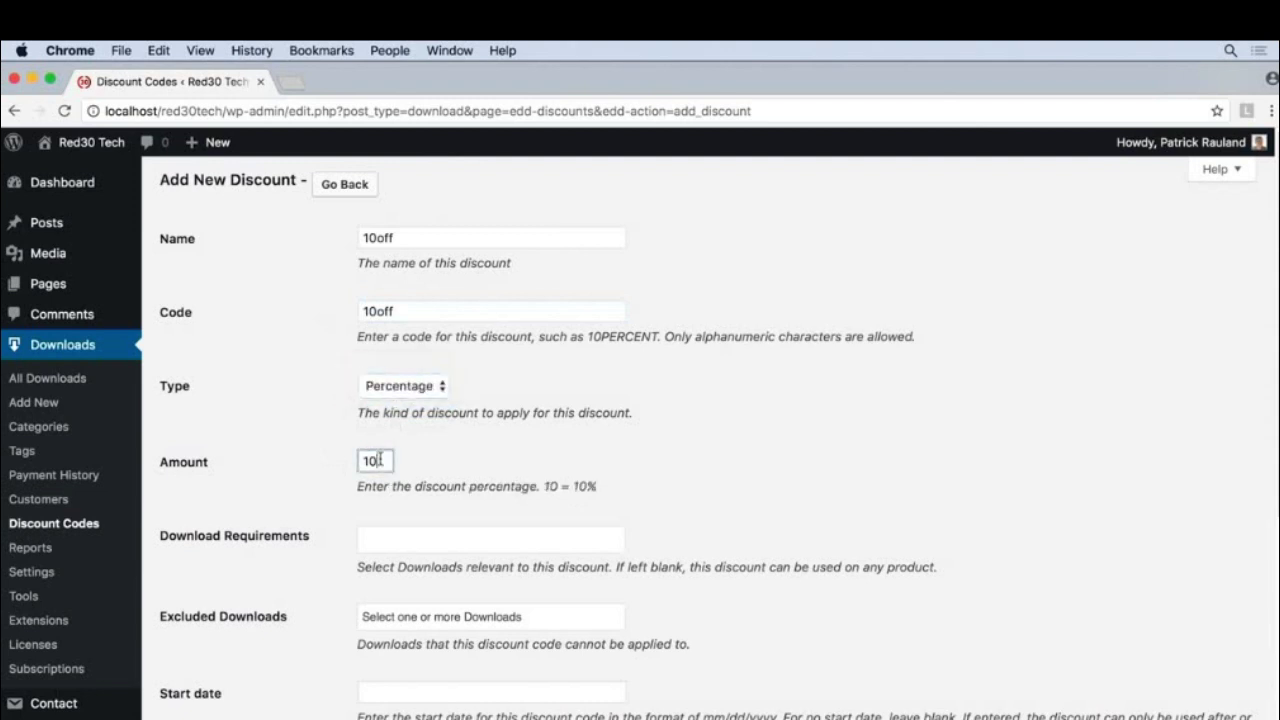
left_click(398, 390)
left_click(394, 403)
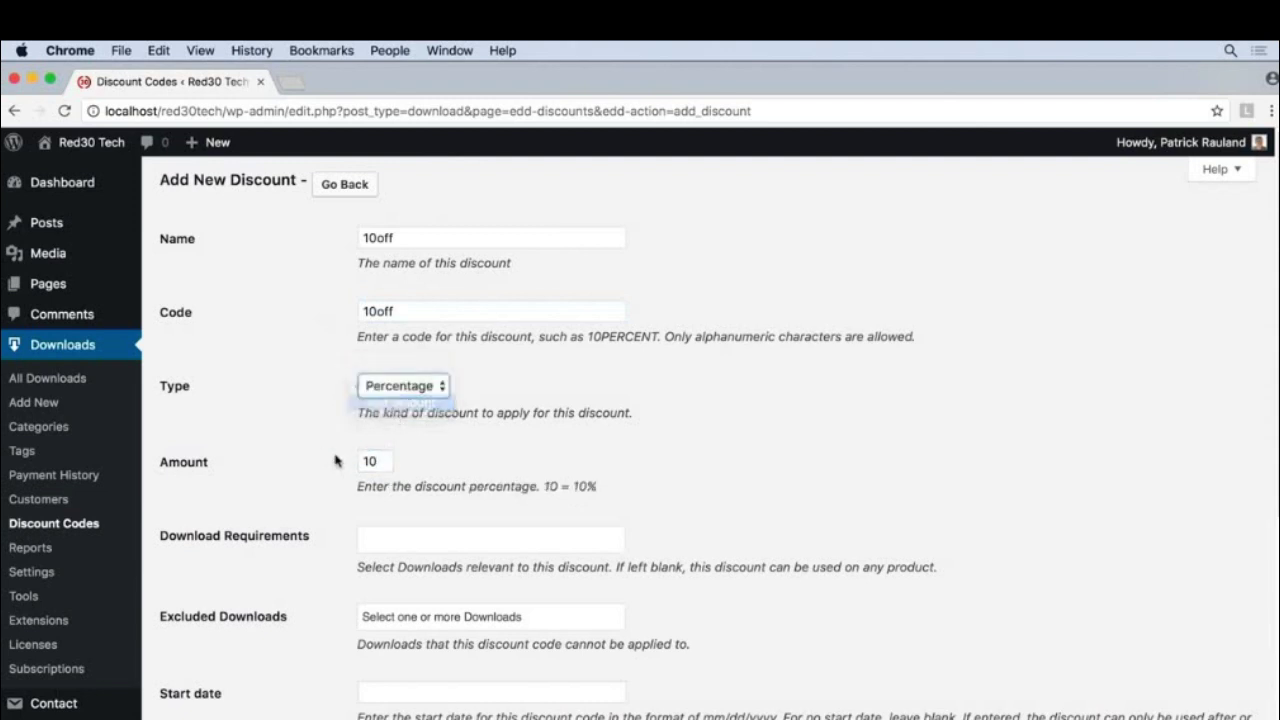
scroll(336, 456, "down", 5)
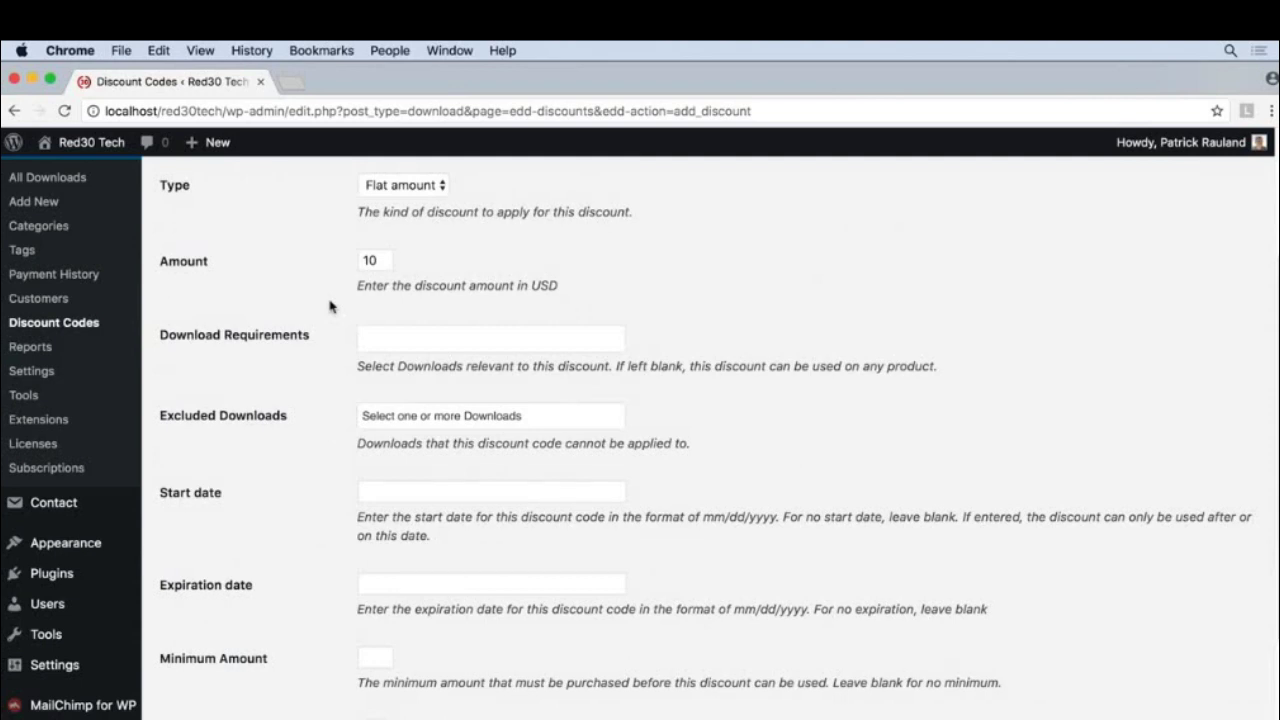
scroll(346, 351, "up", 4)
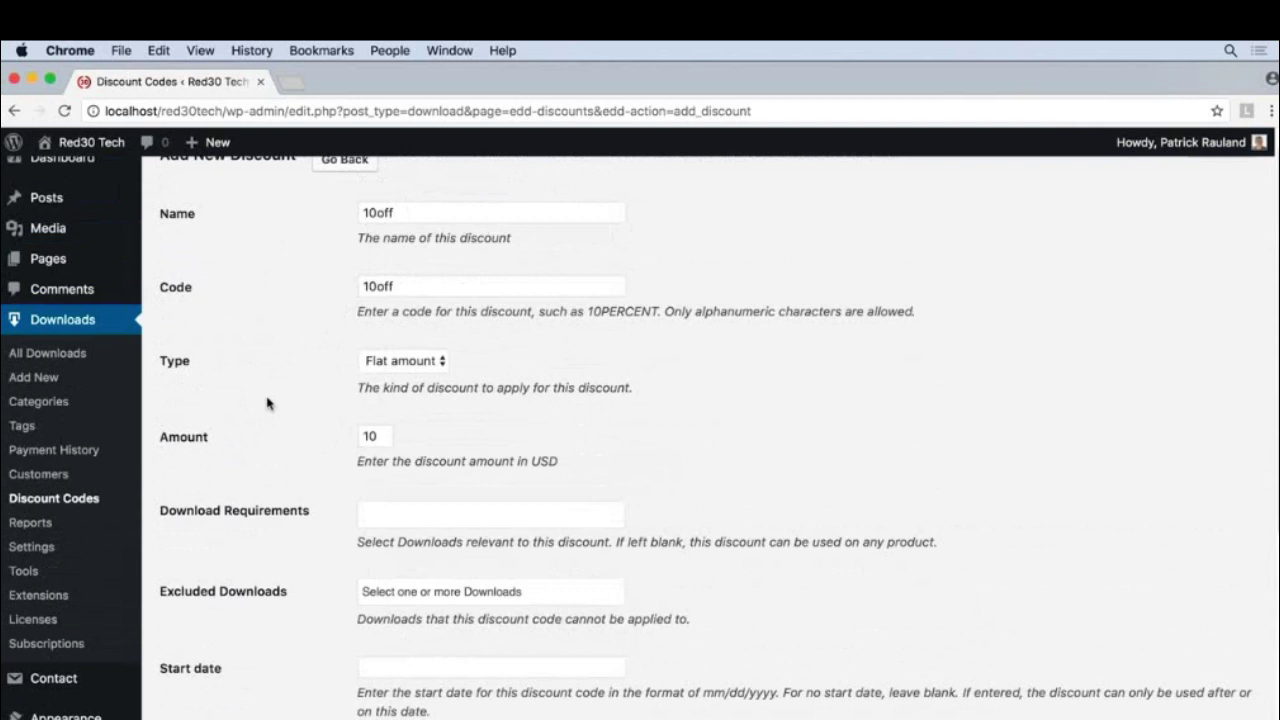
scroll(277, 437, "down", 2)
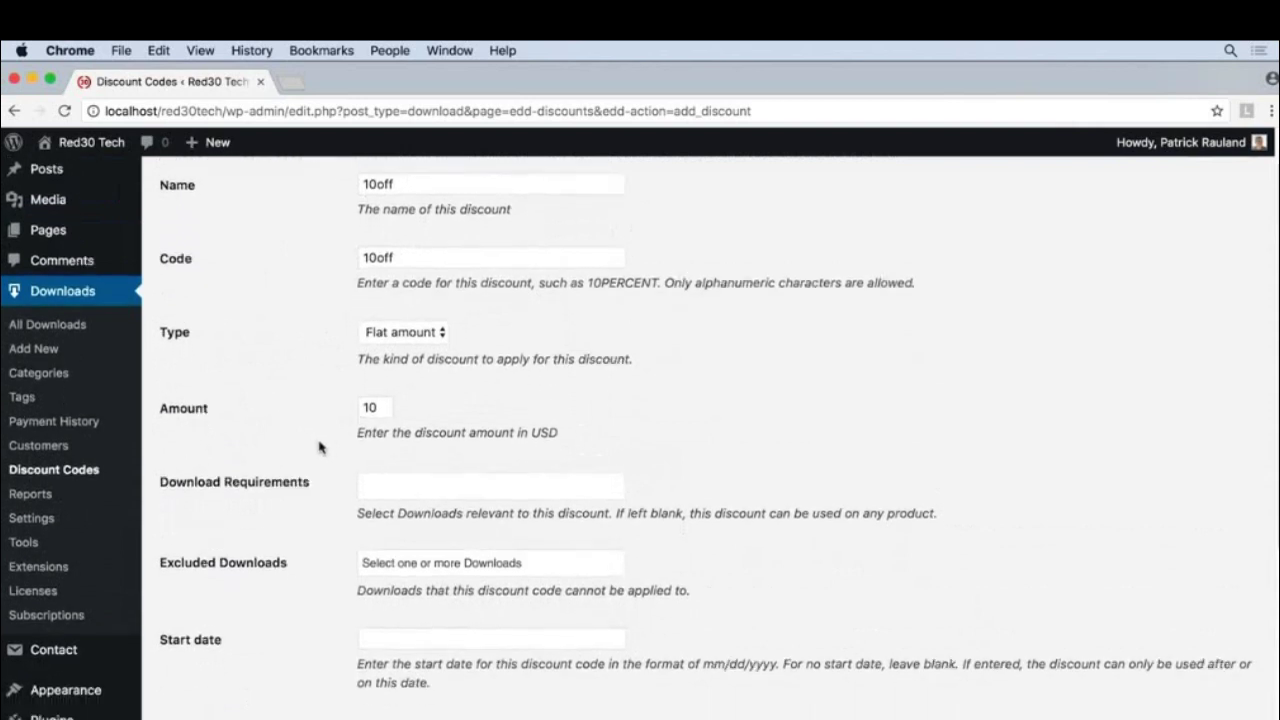
scroll(322, 449, "down", 4)
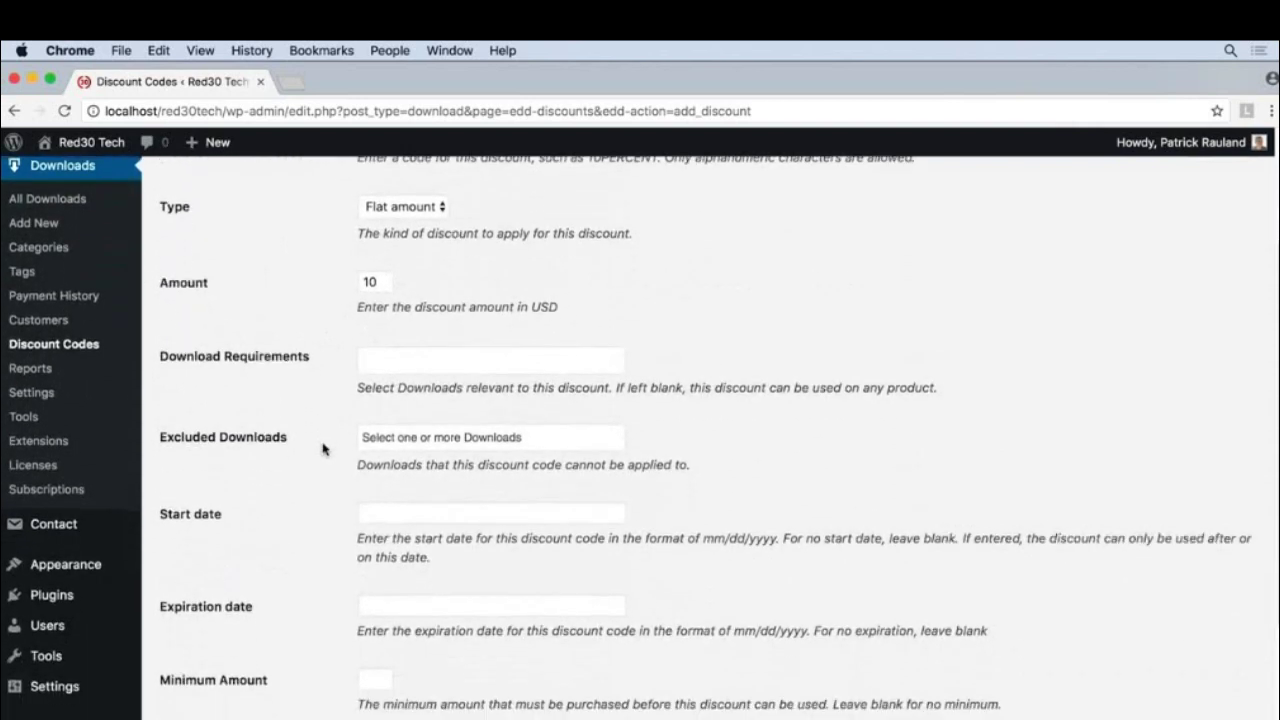
scroll(322, 449, "down", 1)
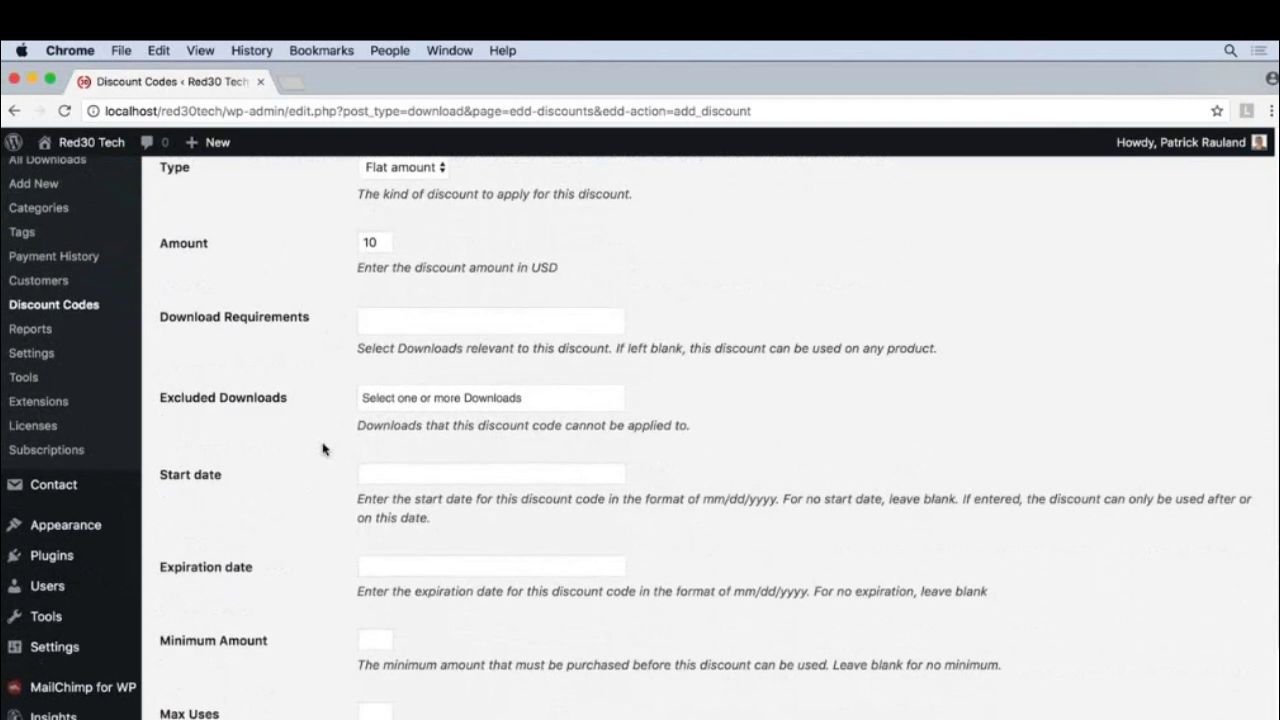
left_click(364, 319)
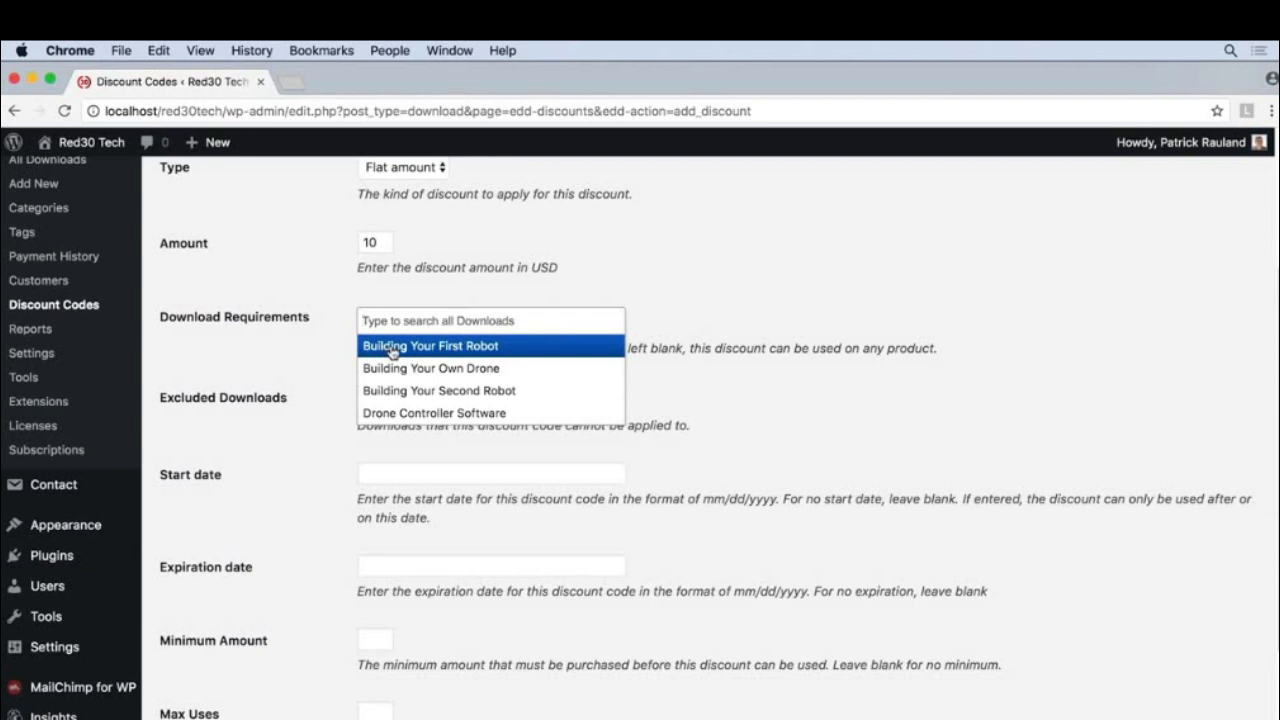
left_click(391, 347)
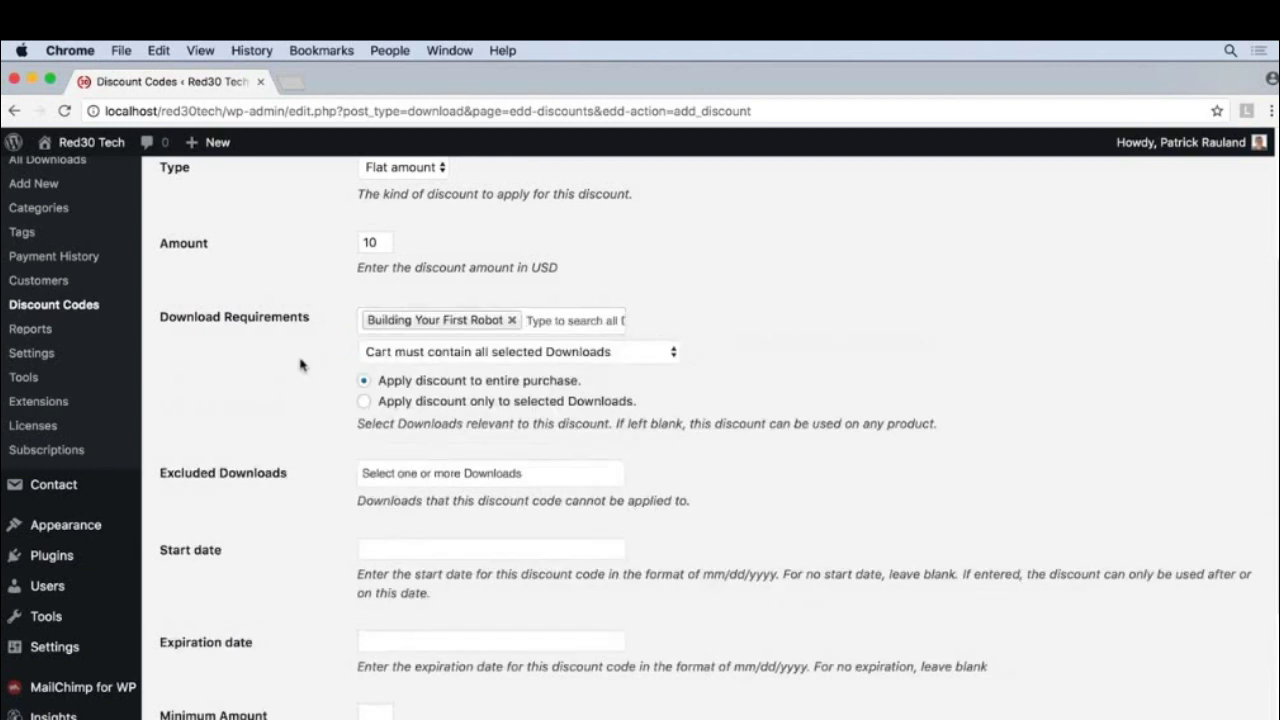
scroll(300, 365, "down", 2)
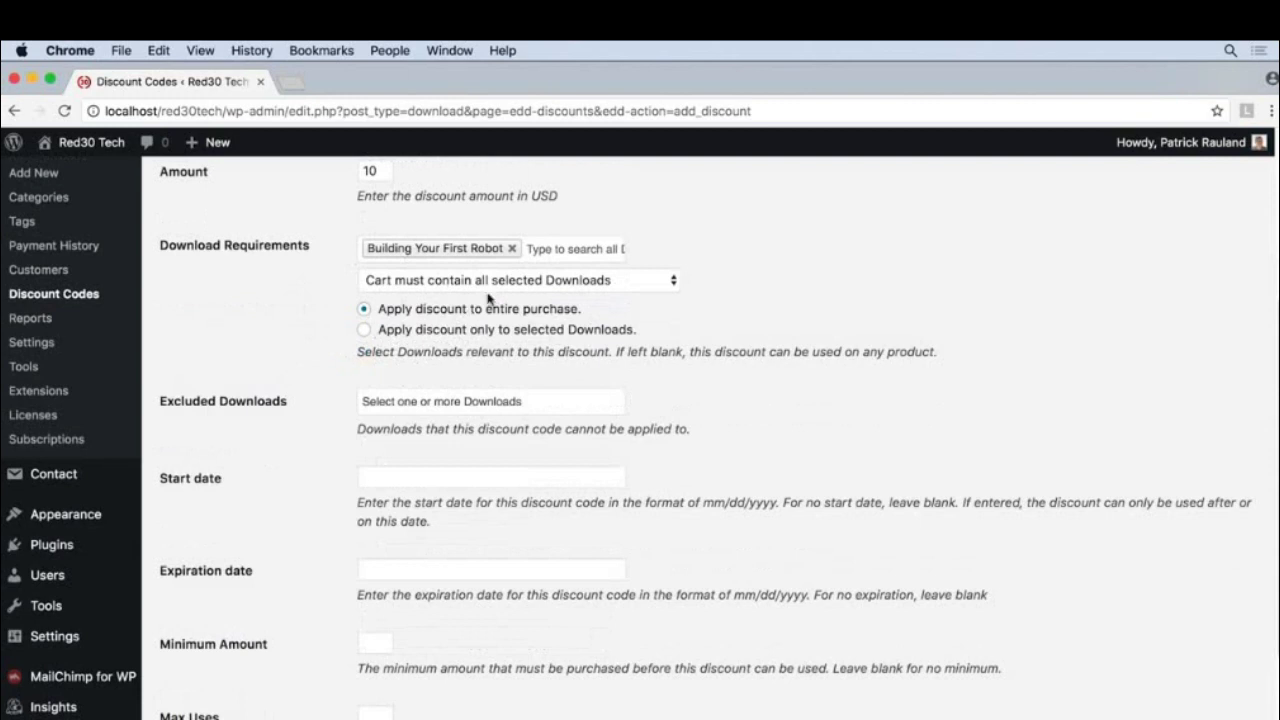
left_click(512, 249)
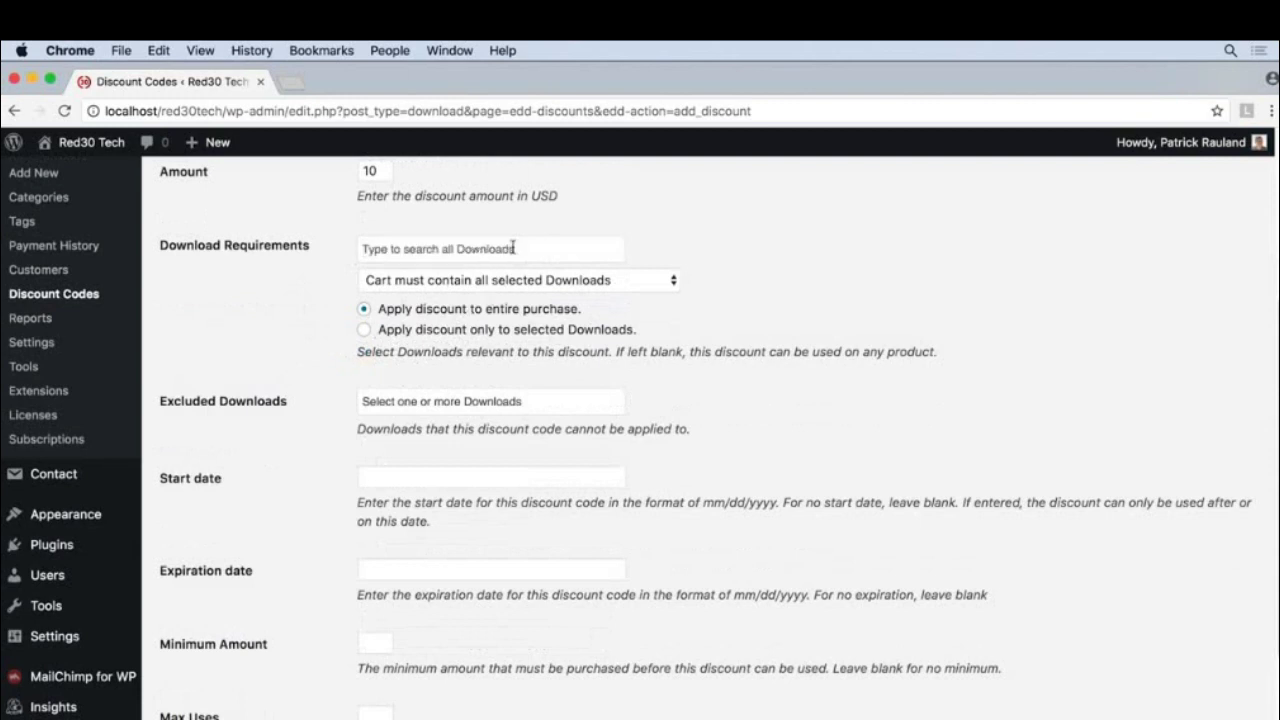
- Enter 50 as the 10off discount's Minimum Amount
scroll(340, 380, "down", 3)
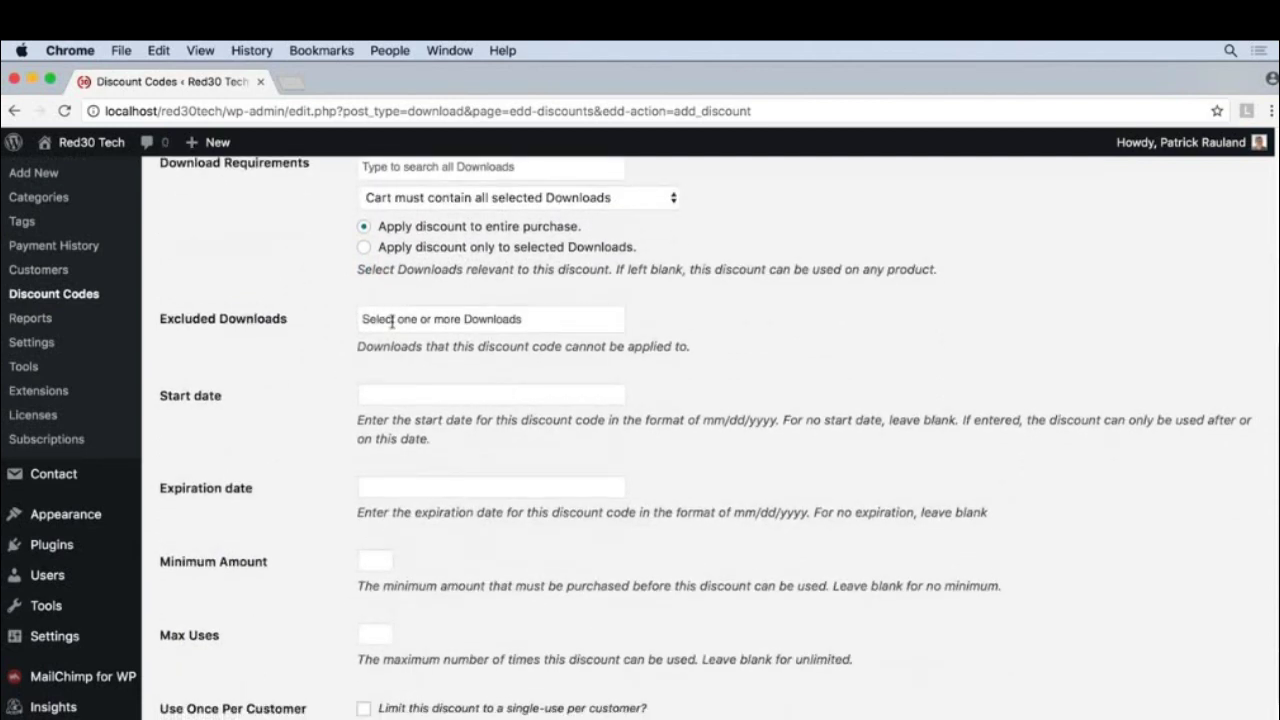
scroll(340, 373, "down", 3)
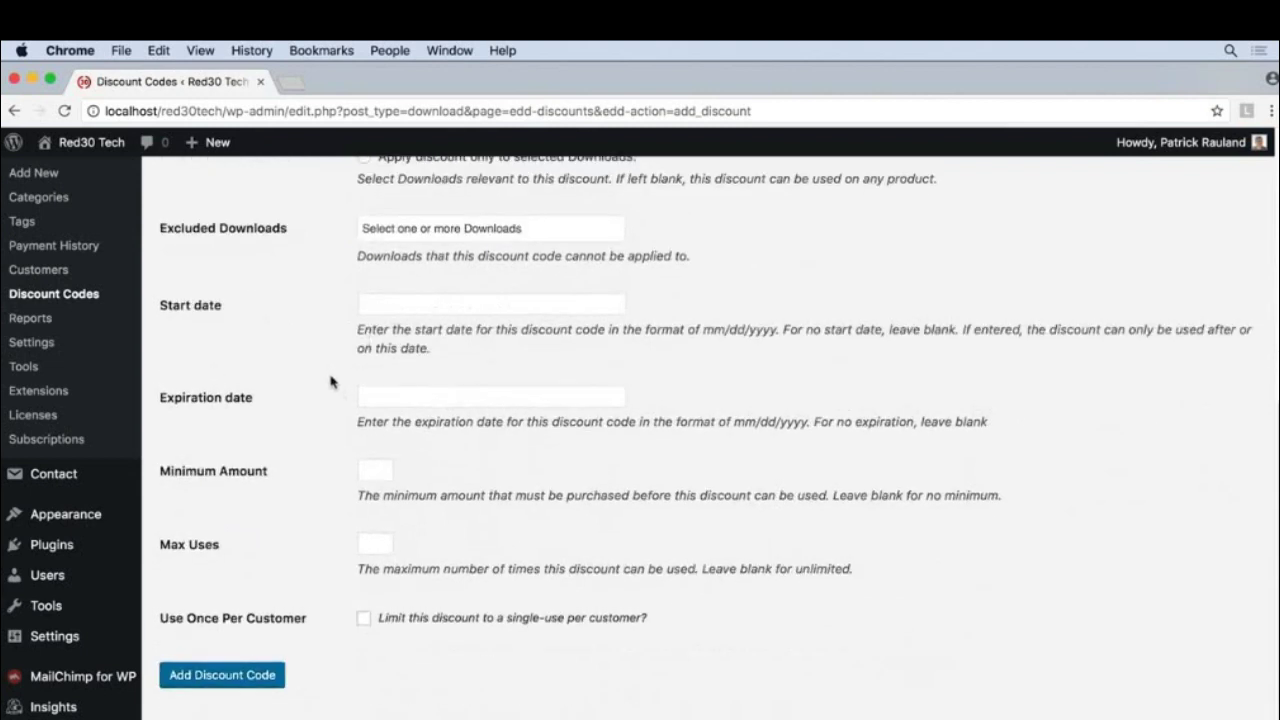
left_click(364, 474)
type("50")
left_click(318, 477)
- Set the discount's Max Uses to 100
scroll(318, 477, "down", 1)
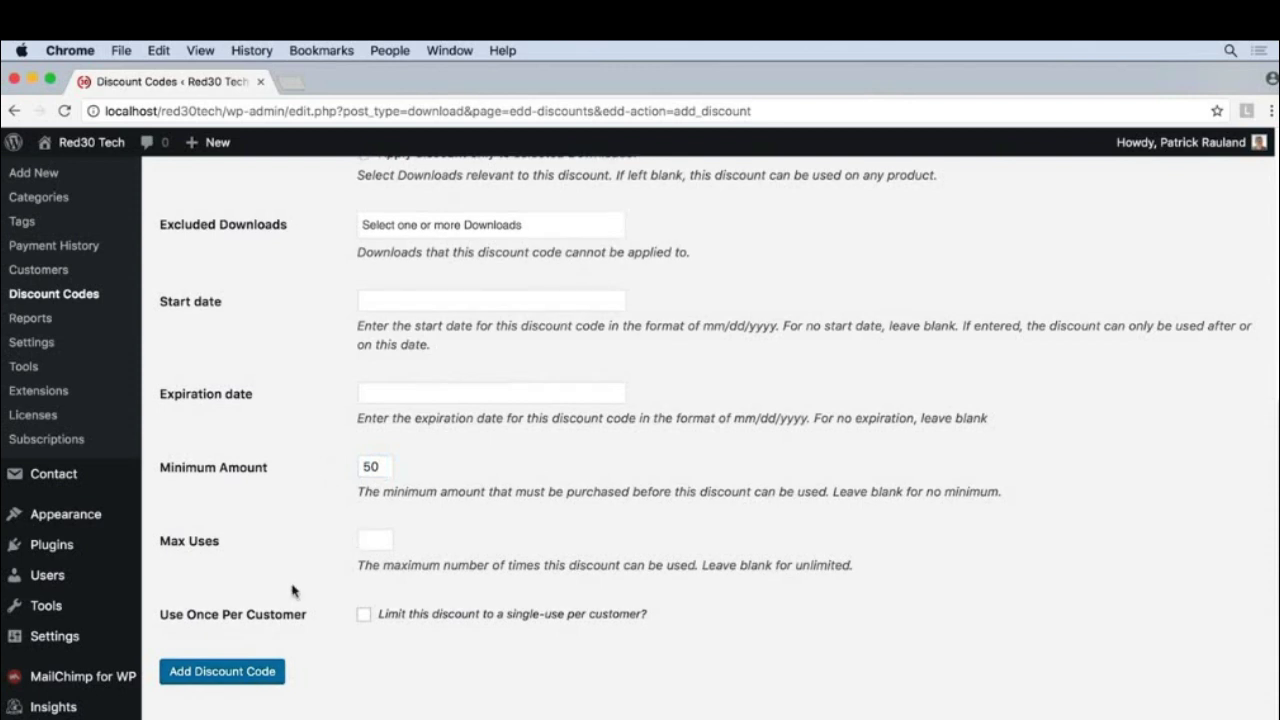
left_click(375, 541)
type("100")
left_click(303, 553)
- Tick Use Once Per Customer and save it with Add Discount Code
left_click(365, 616)
scroll(347, 576, "up", 10)
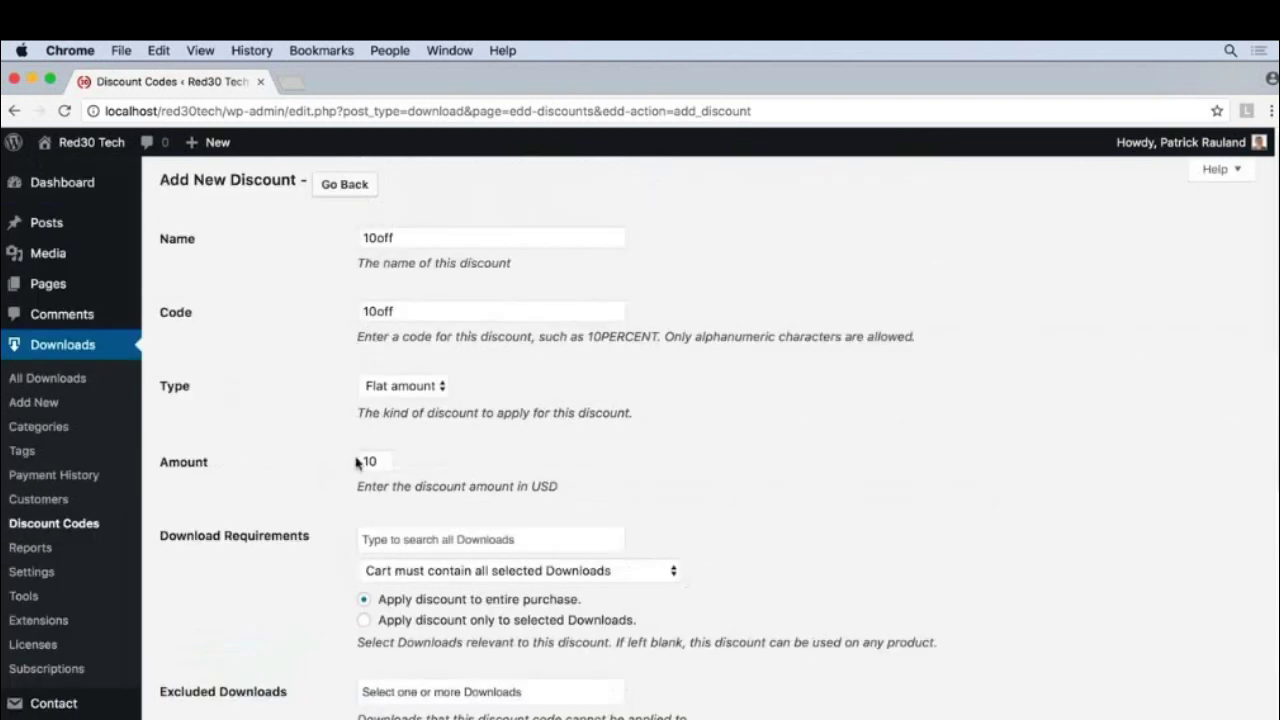
scroll(346, 520, "down", 5)
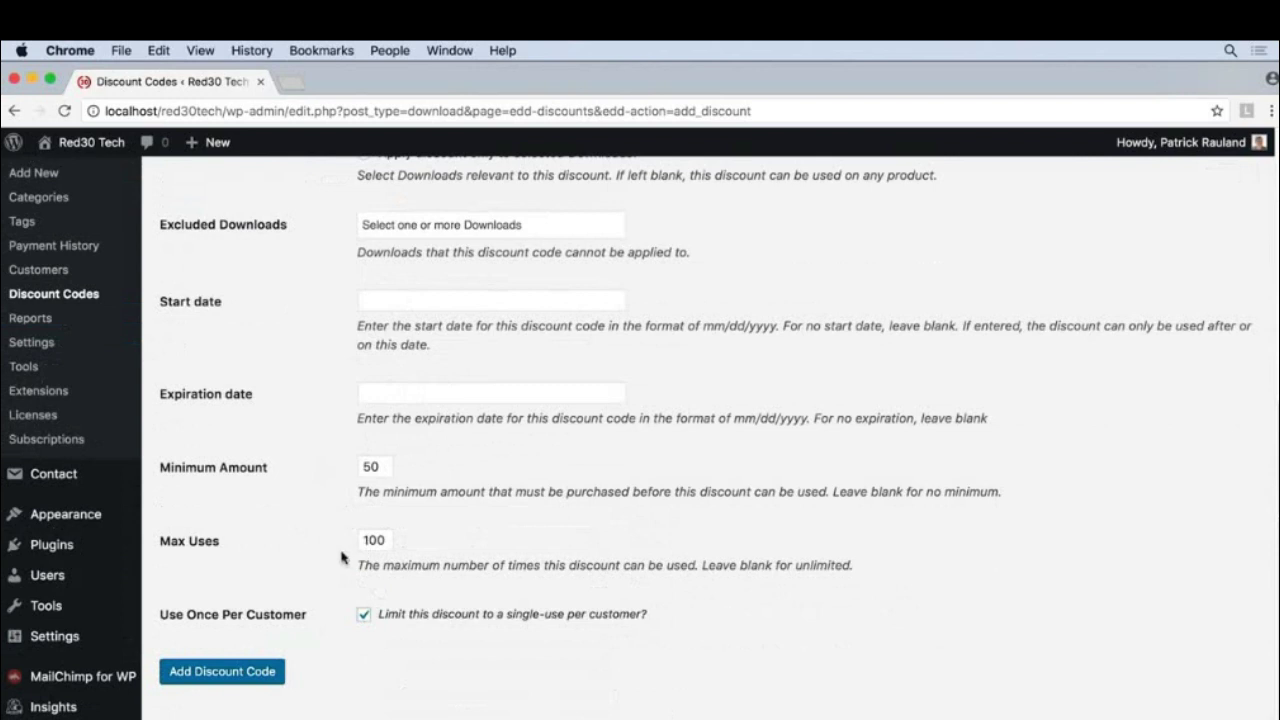
left_click(230, 677)
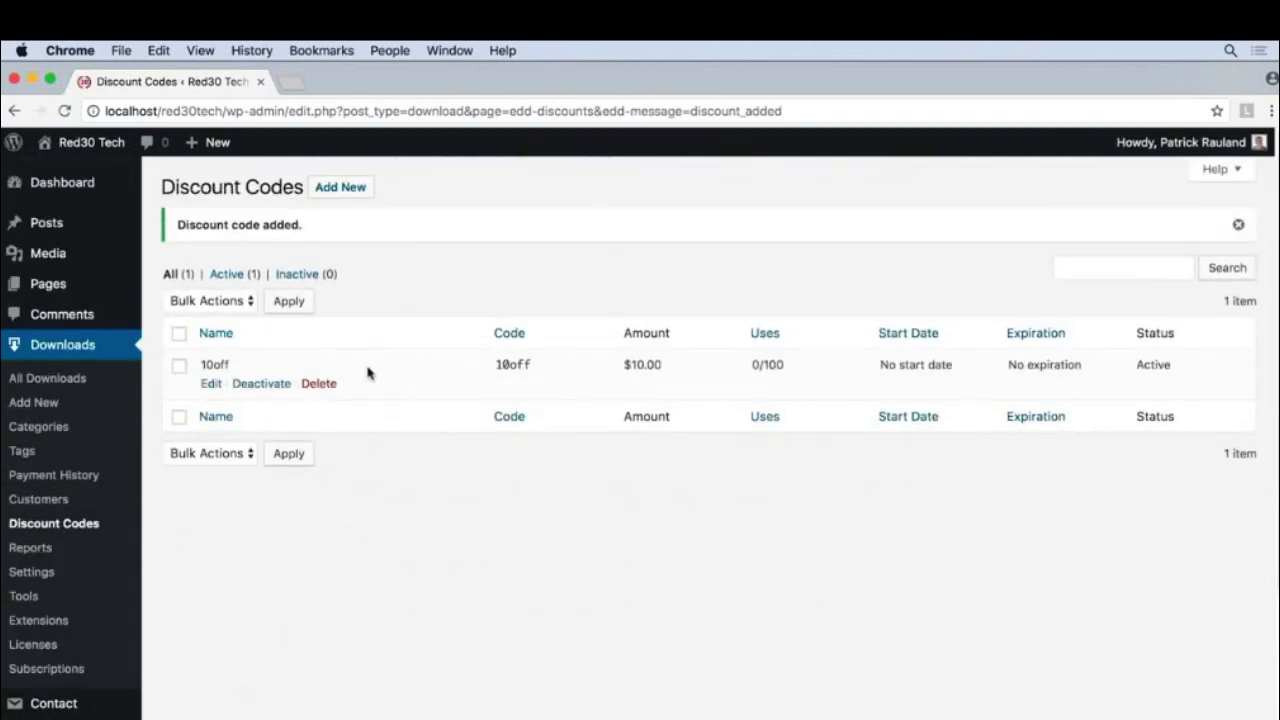
- Copy the 10off code and visit the Red30 Tech storefront via Visit Site
double_click(512, 362)
key("super+c")
left_click(468, 288)
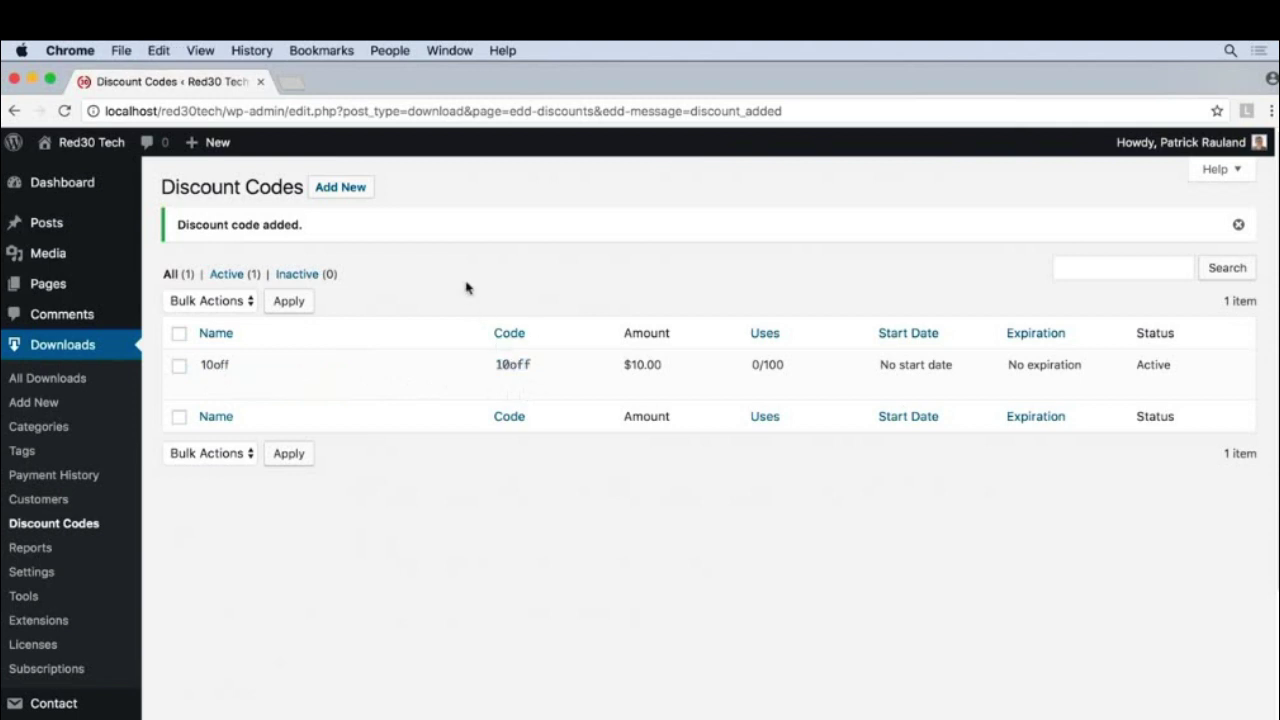
mouse_move(92, 150)
left_click(70, 176)
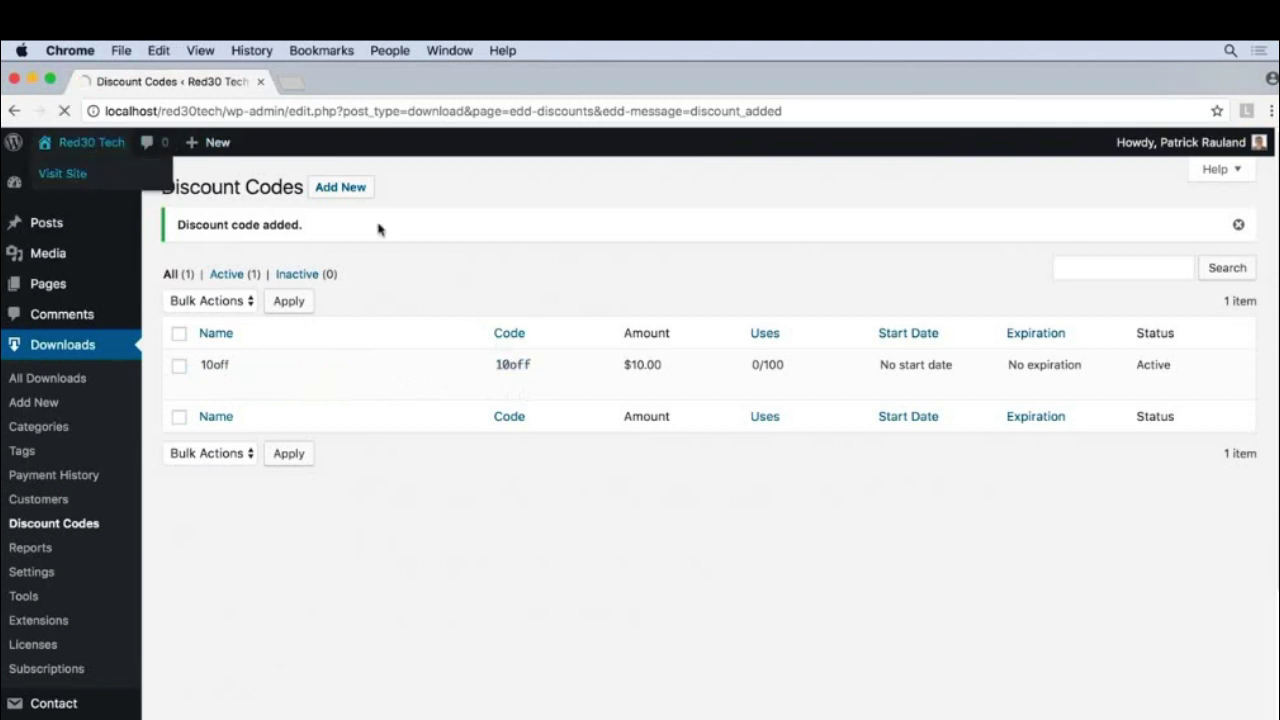
- Go through the News page to checkout for Building Your First Robot, totalling $19.08
scroll(400, 300, "down", 3)
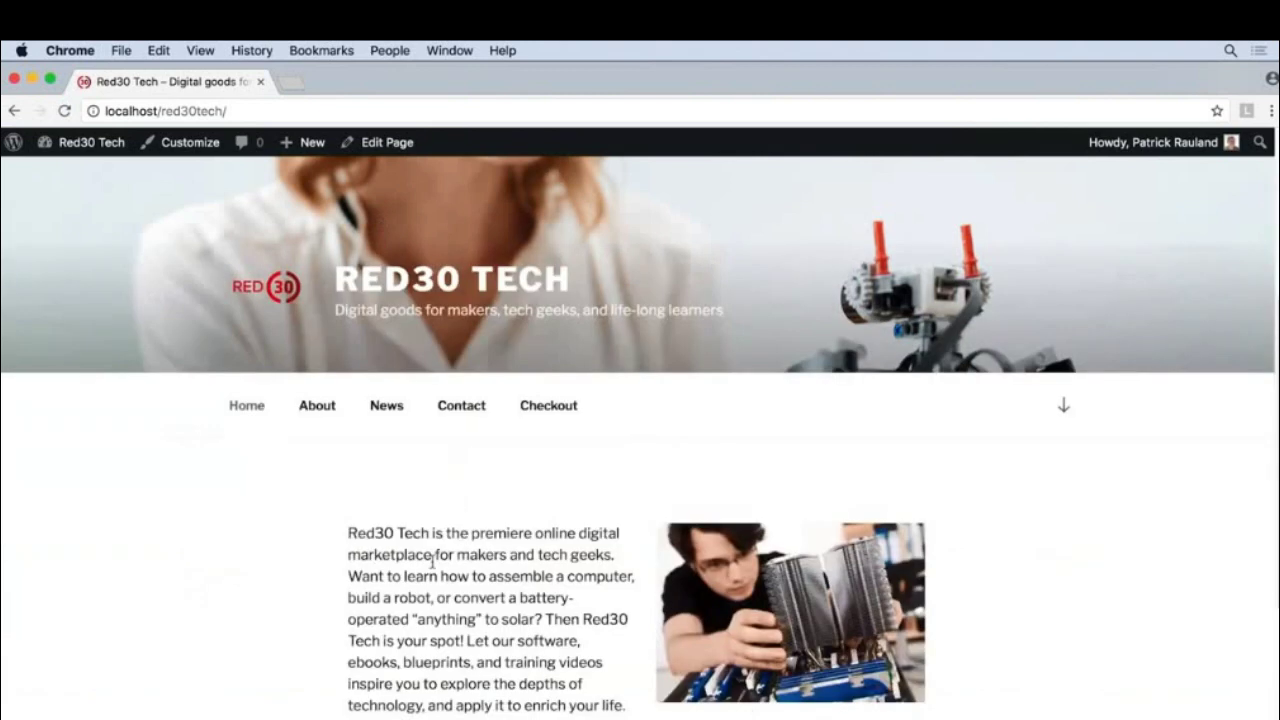
left_click(387, 408)
scroll(563, 480, "down", 3)
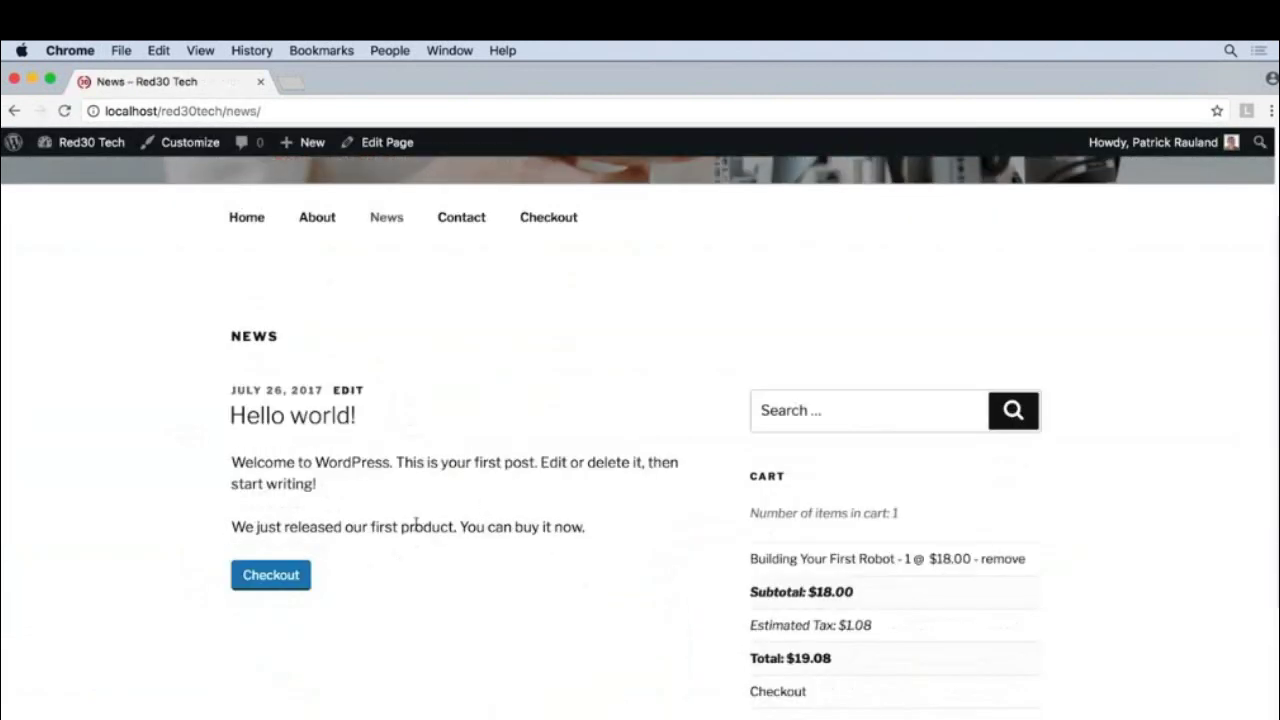
left_click(287, 589)
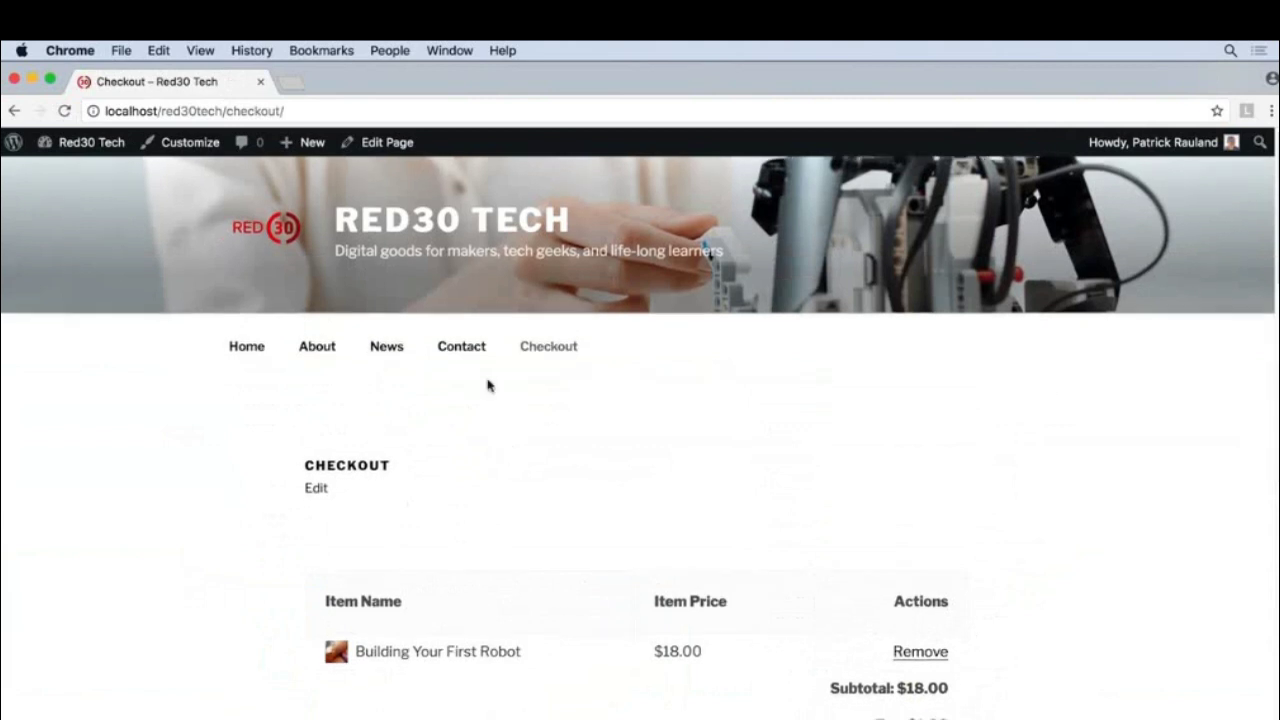
scroll(488, 385, "down", 5)
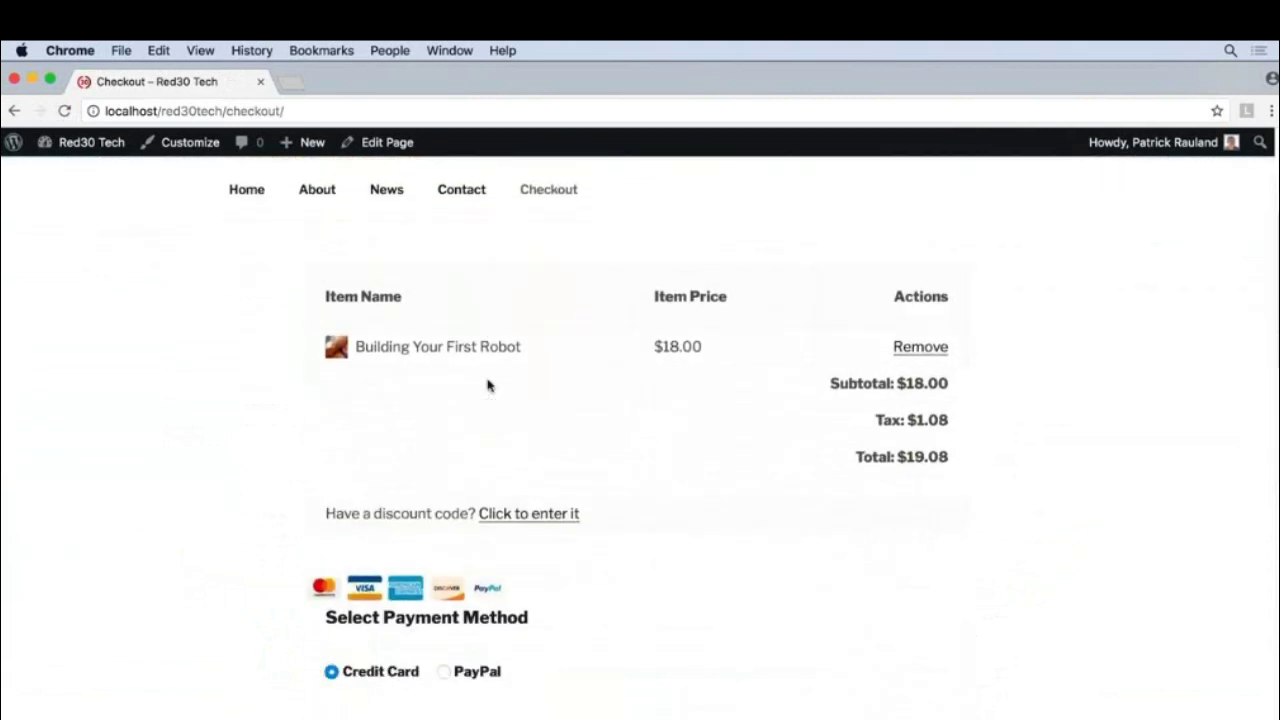
scroll(488, 385, "down", 1)
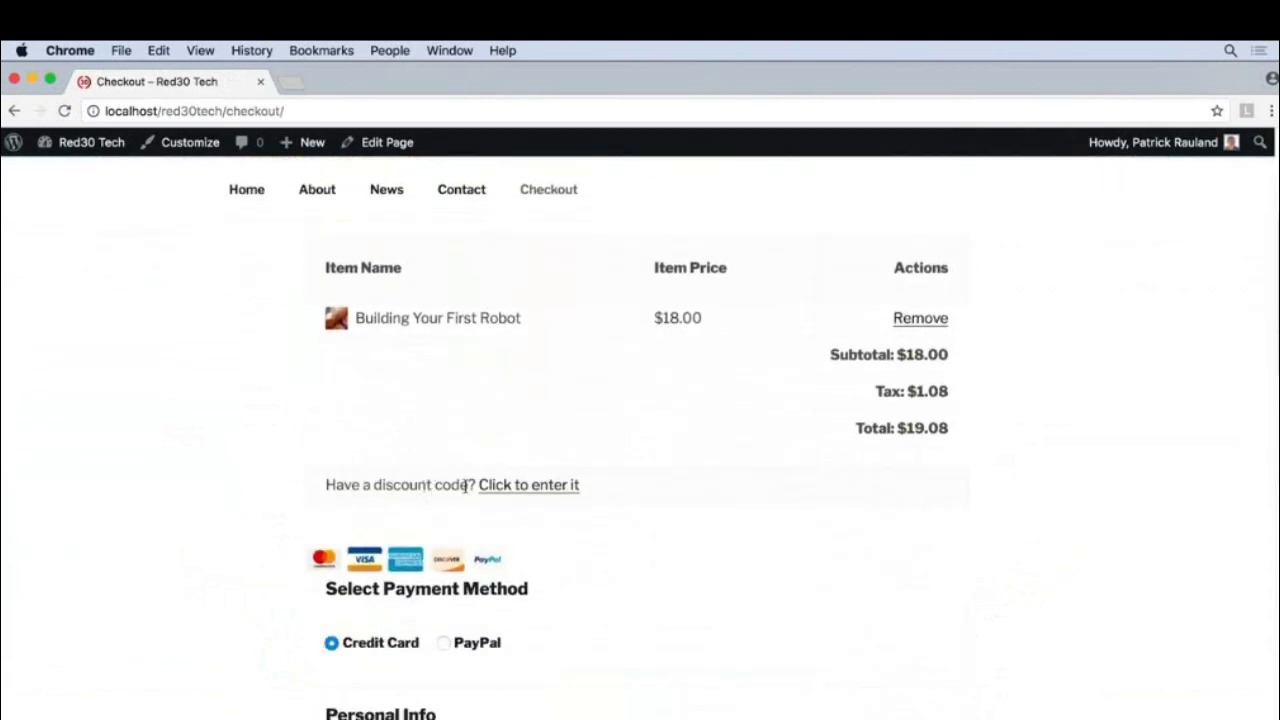
- Apply code 10off at checkout; it's rejected since the $50.00 minimum isn't met
left_click(520, 492)
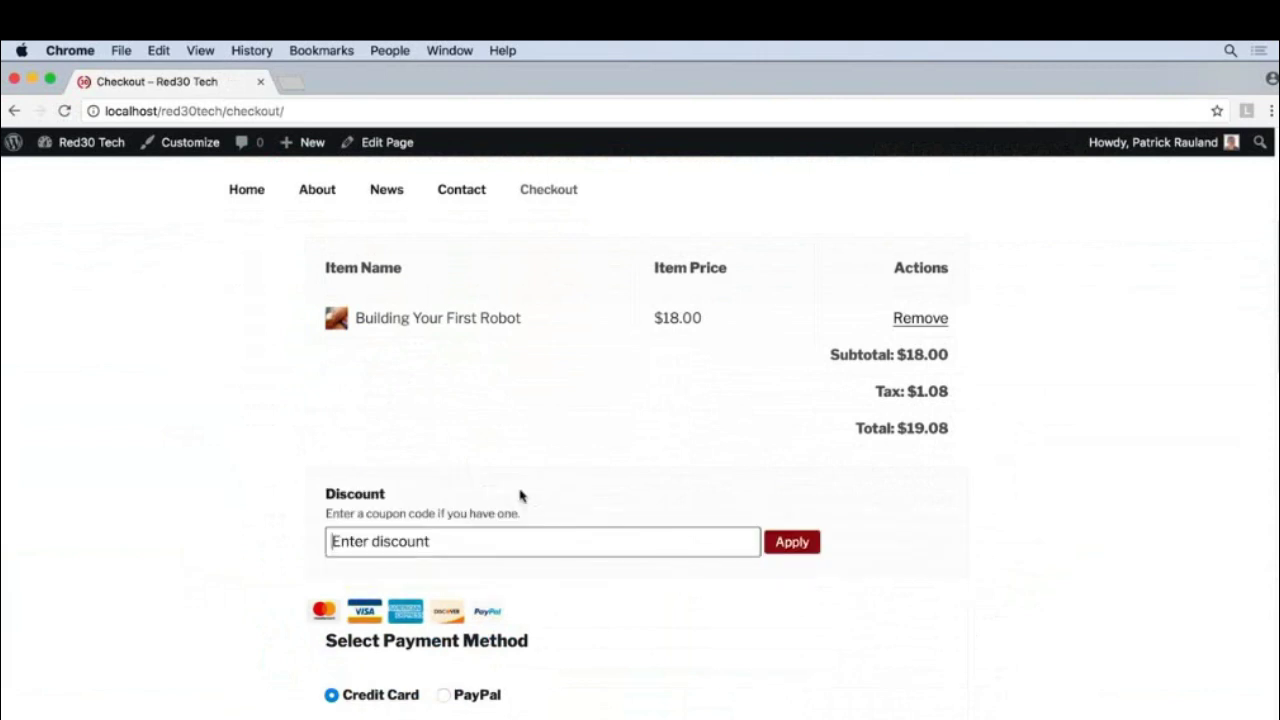
type("10off")
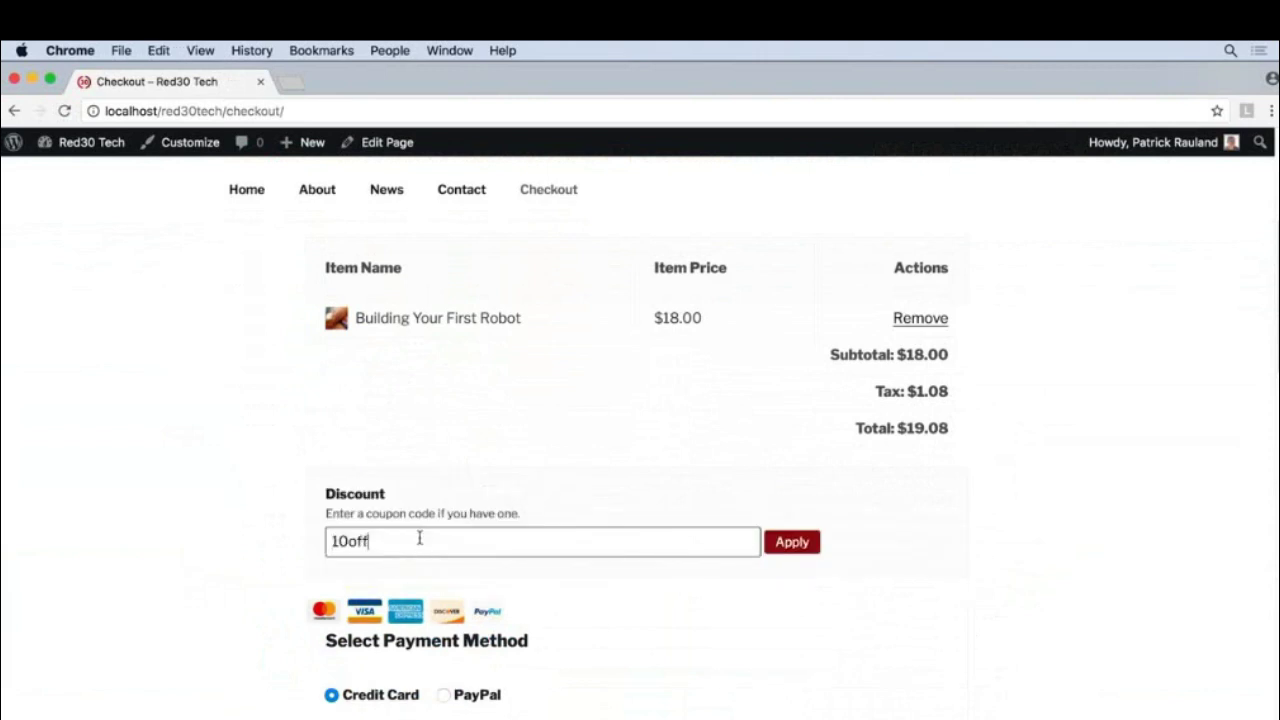
left_click(792, 550)
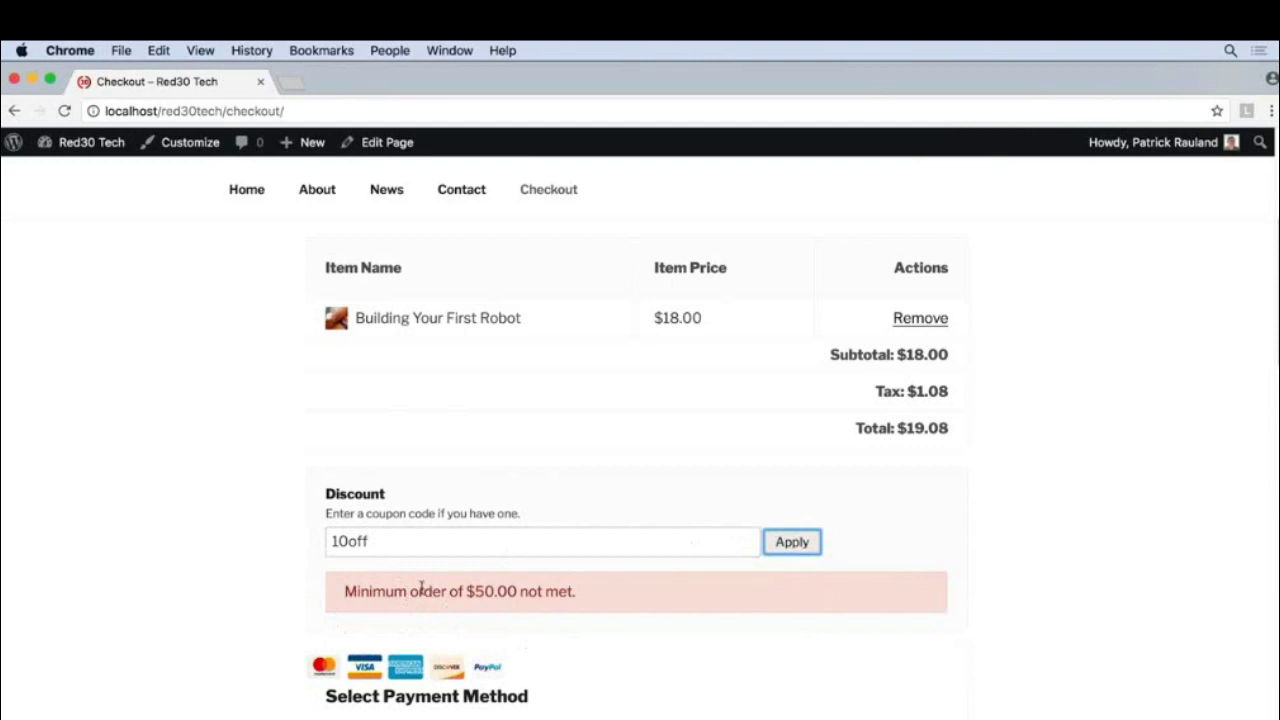
- Open the admin dashboard in a new tab and edit the 10off discount
mouse_move(100, 142)
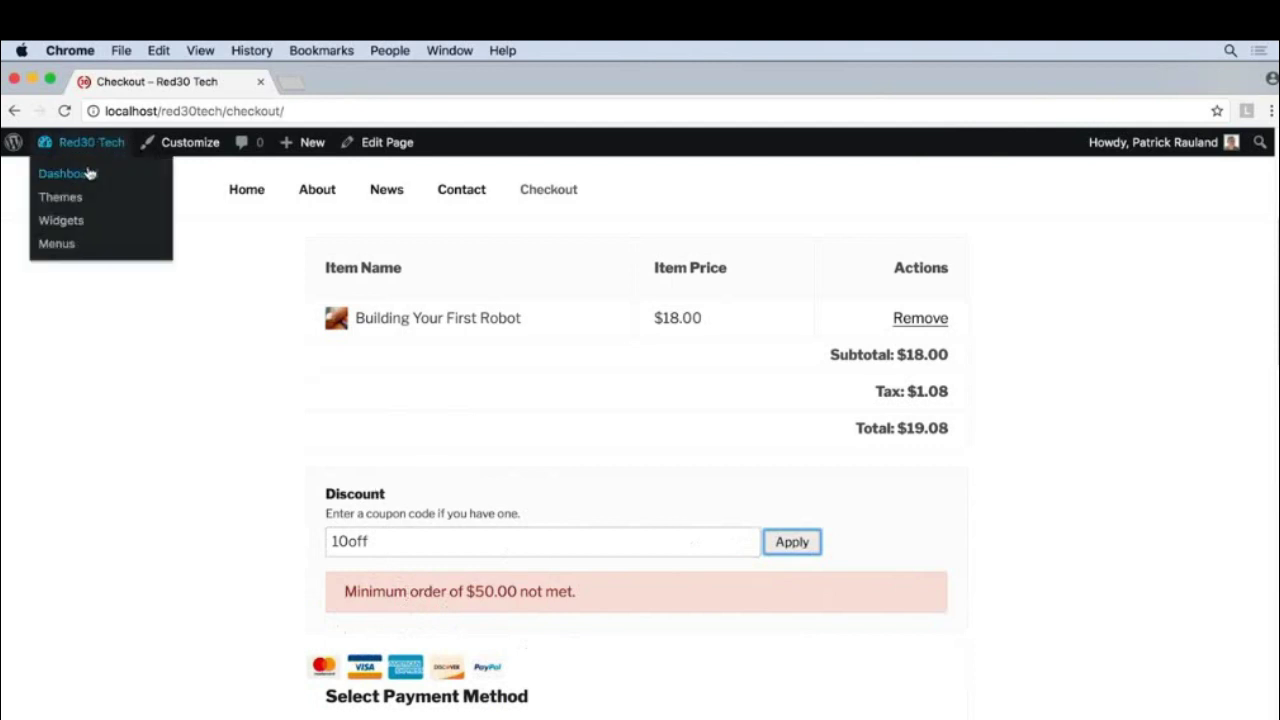
right_click(88, 174)
left_click(100, 177)
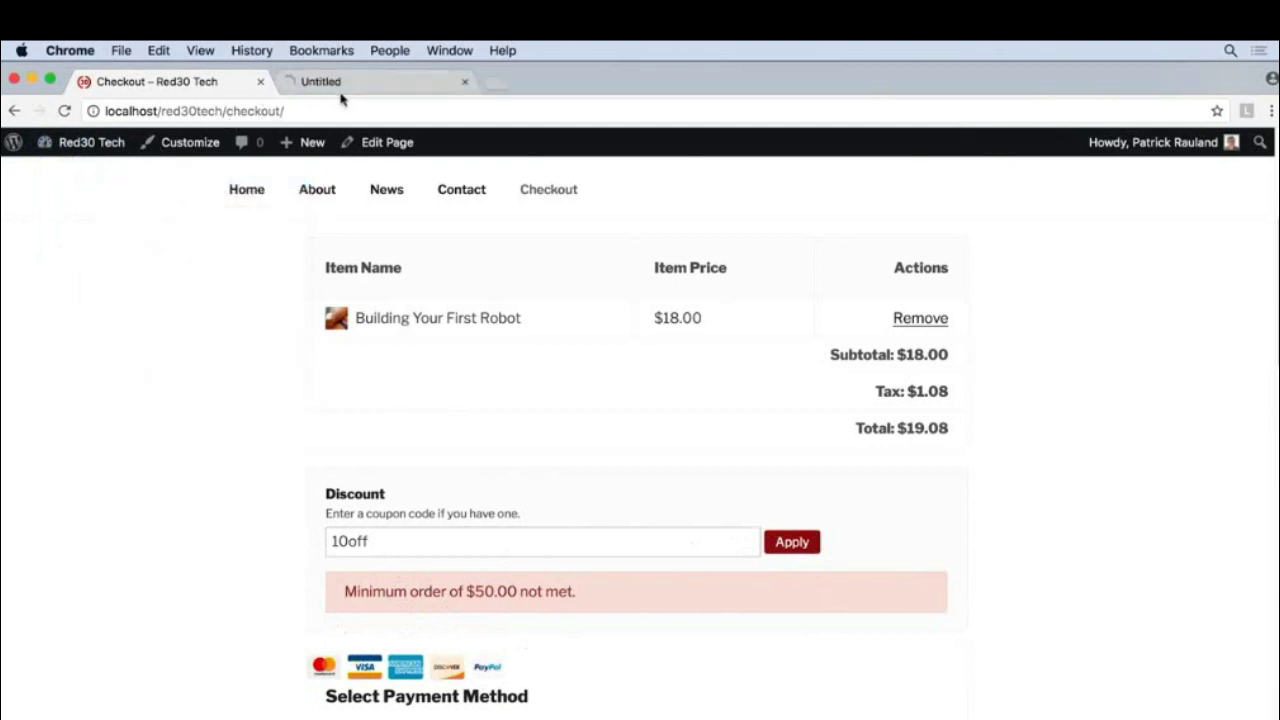
left_click_drag(257, 80, 194, 86)
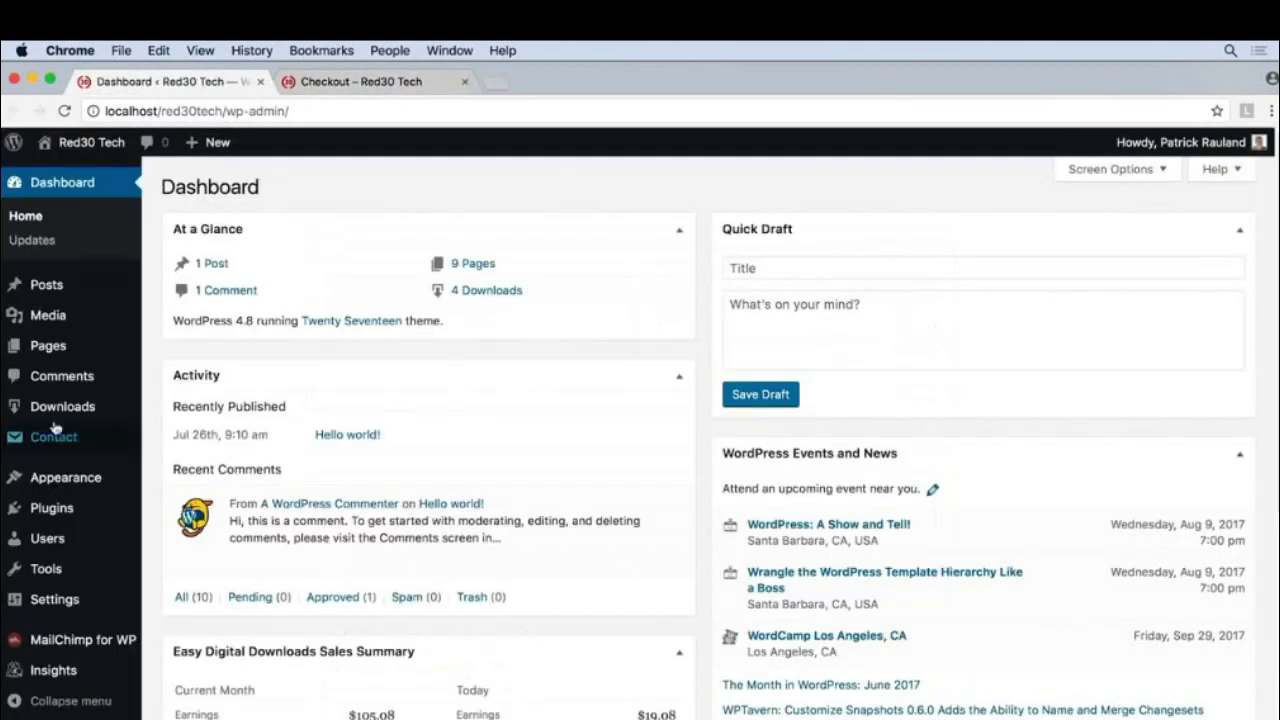
mouse_move(56, 412)
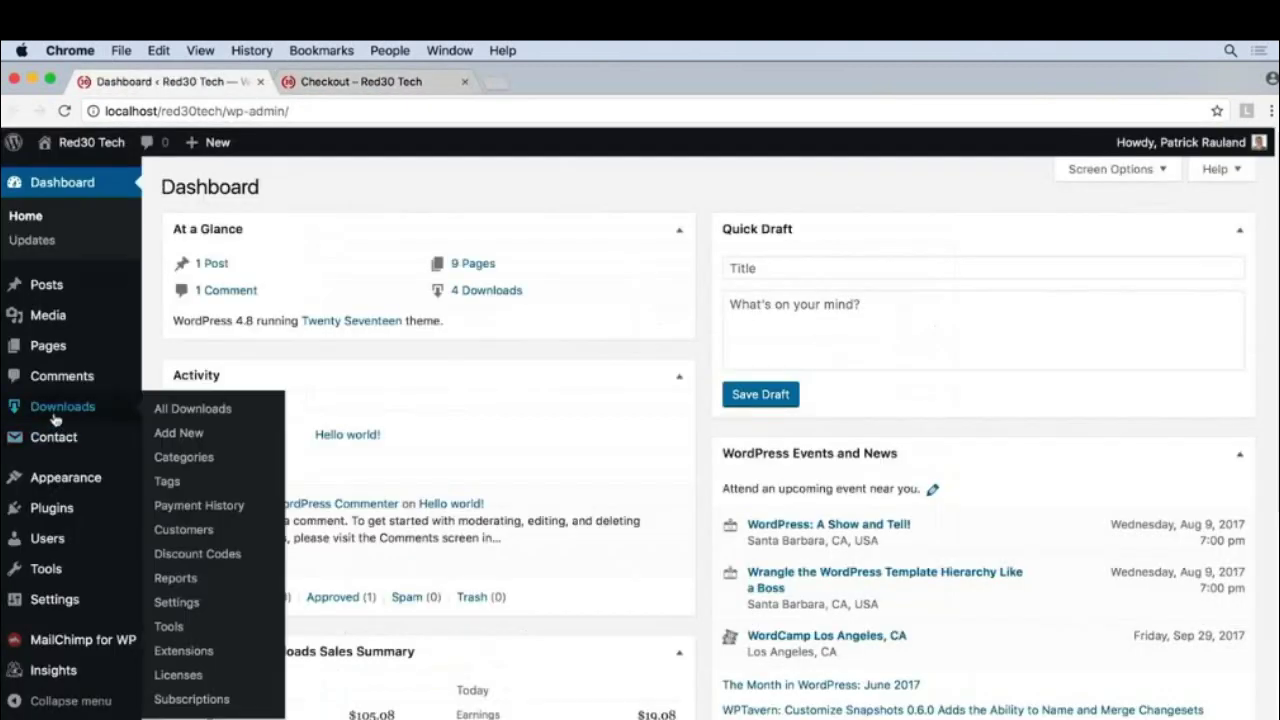
left_click(195, 556)
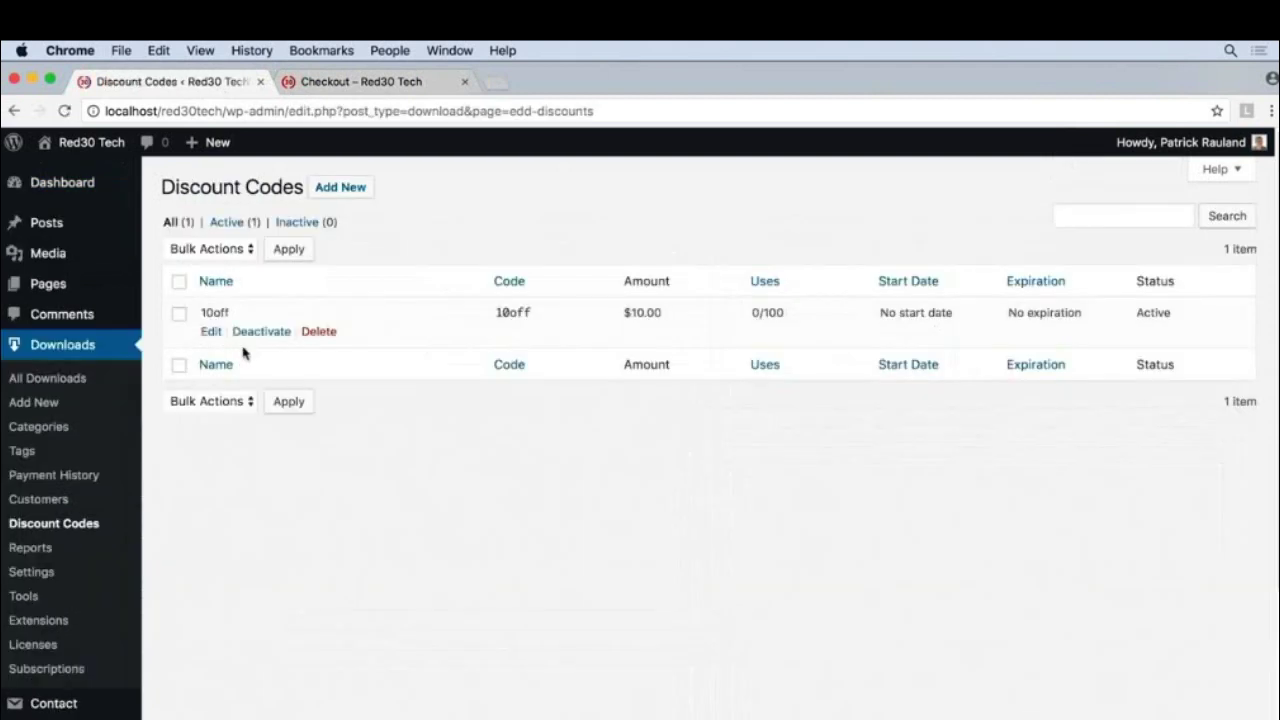
left_click(211, 331)
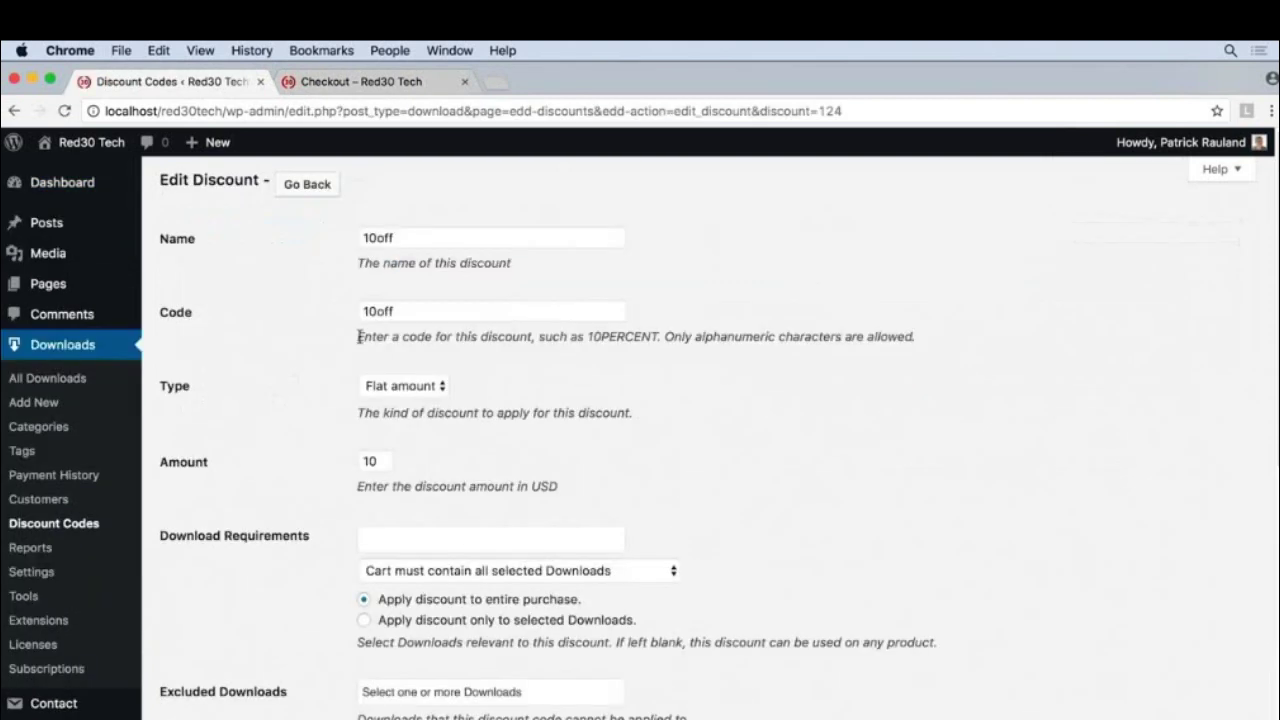
- Change the Minimum Amount from 50 to 10 and update the discount code
scroll(440, 528, "down", 4)
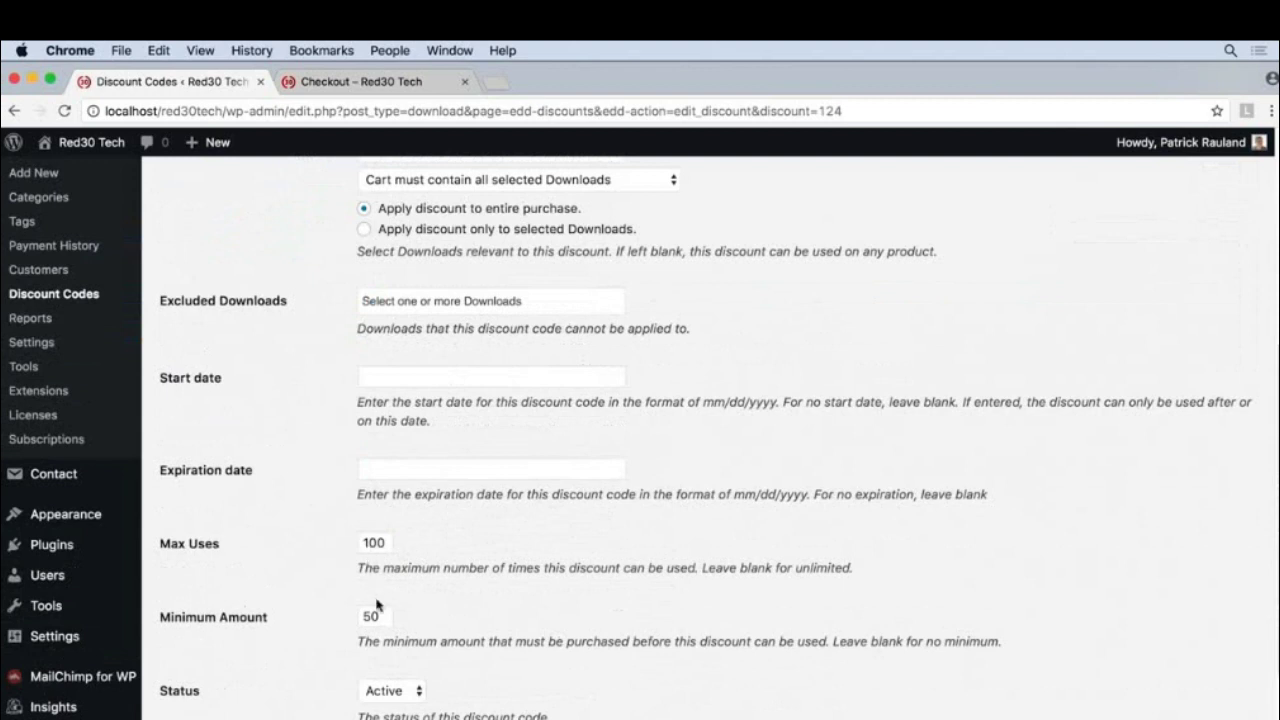
left_click_drag(380, 616, 362, 614)
type("10")
left_click(338, 621)
scroll(308, 546, "down", 2)
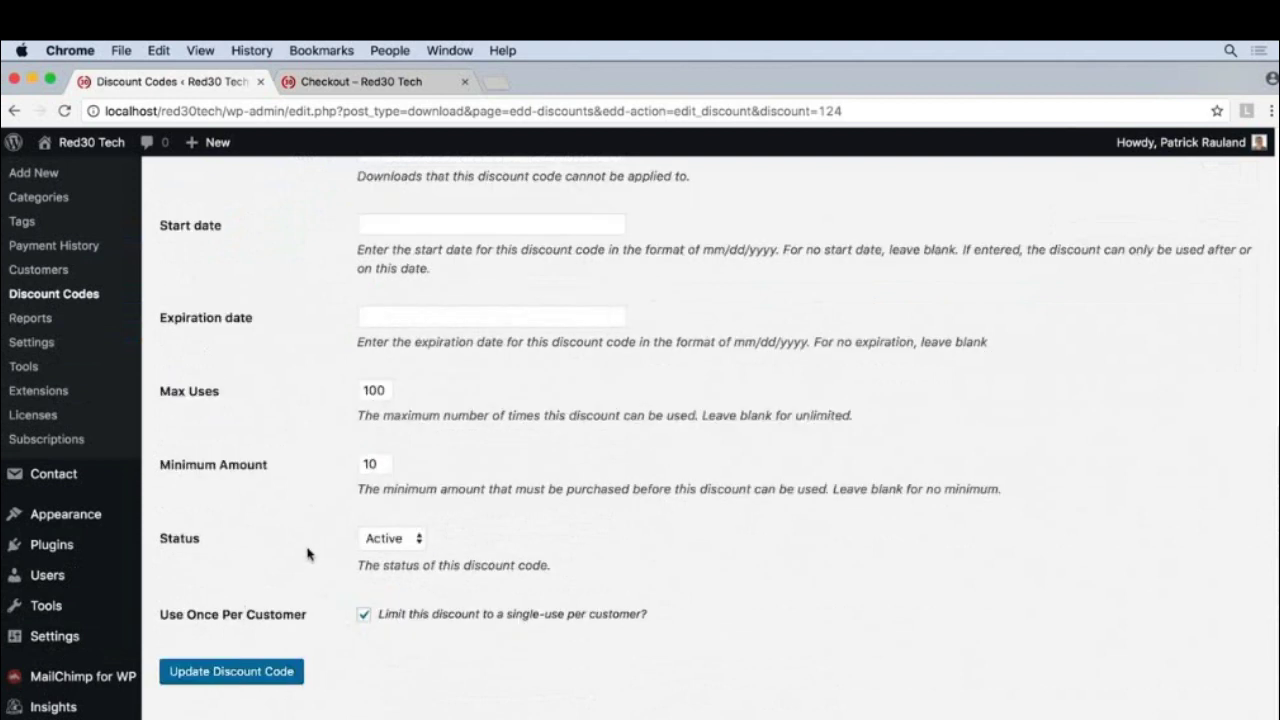
left_click(238, 676)
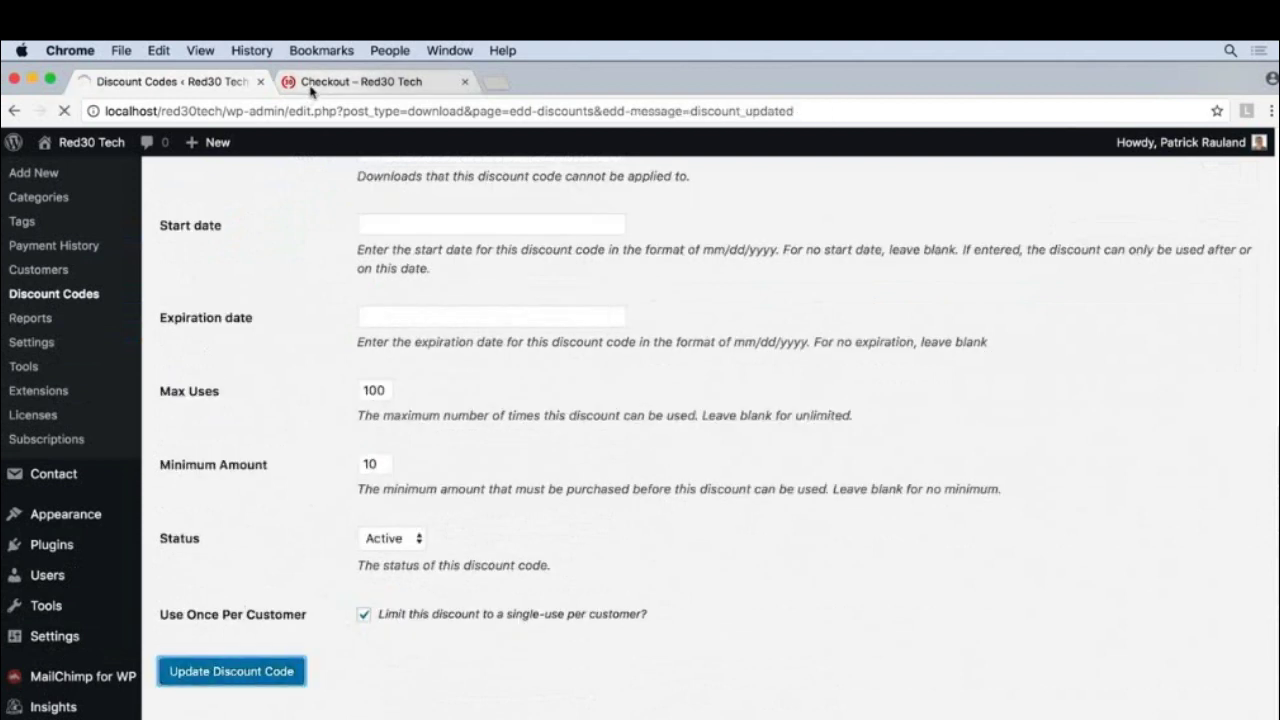
left_click(311, 89)
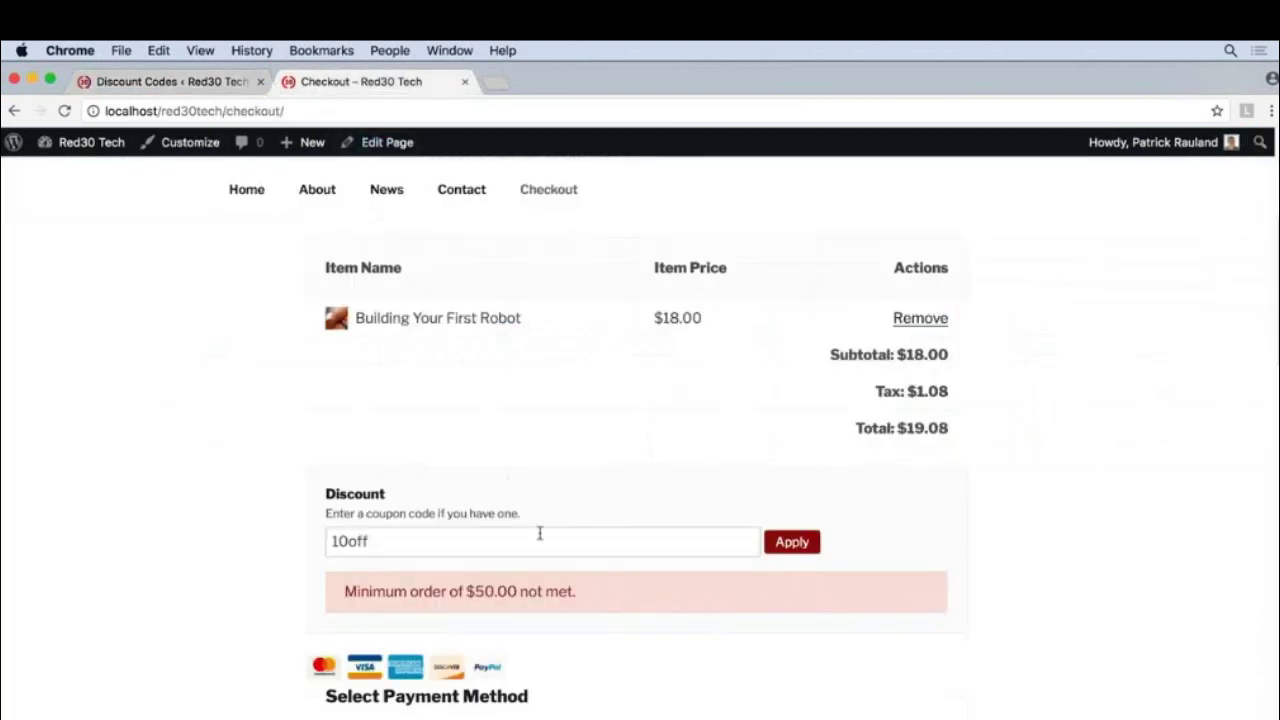
- Reapply 10off to bring the total to $8.48 and submit the purchase
left_click(768, 545)
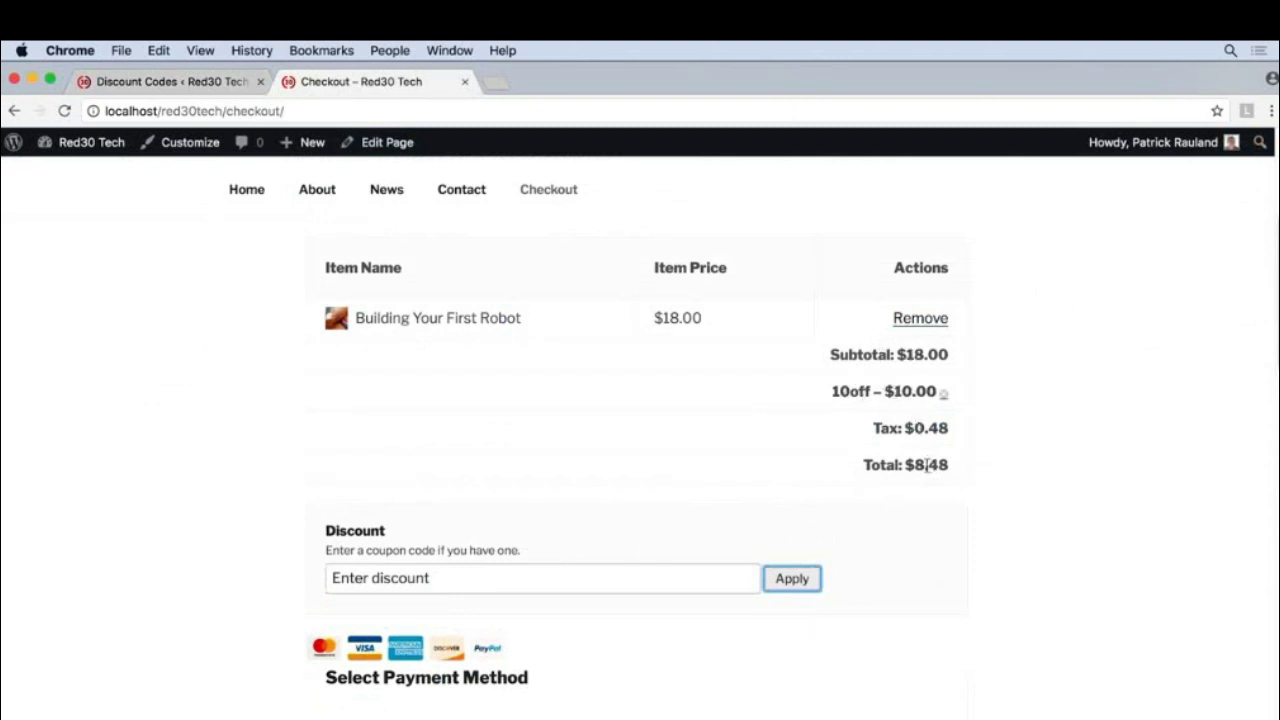
scroll(549, 489, "down", 10)
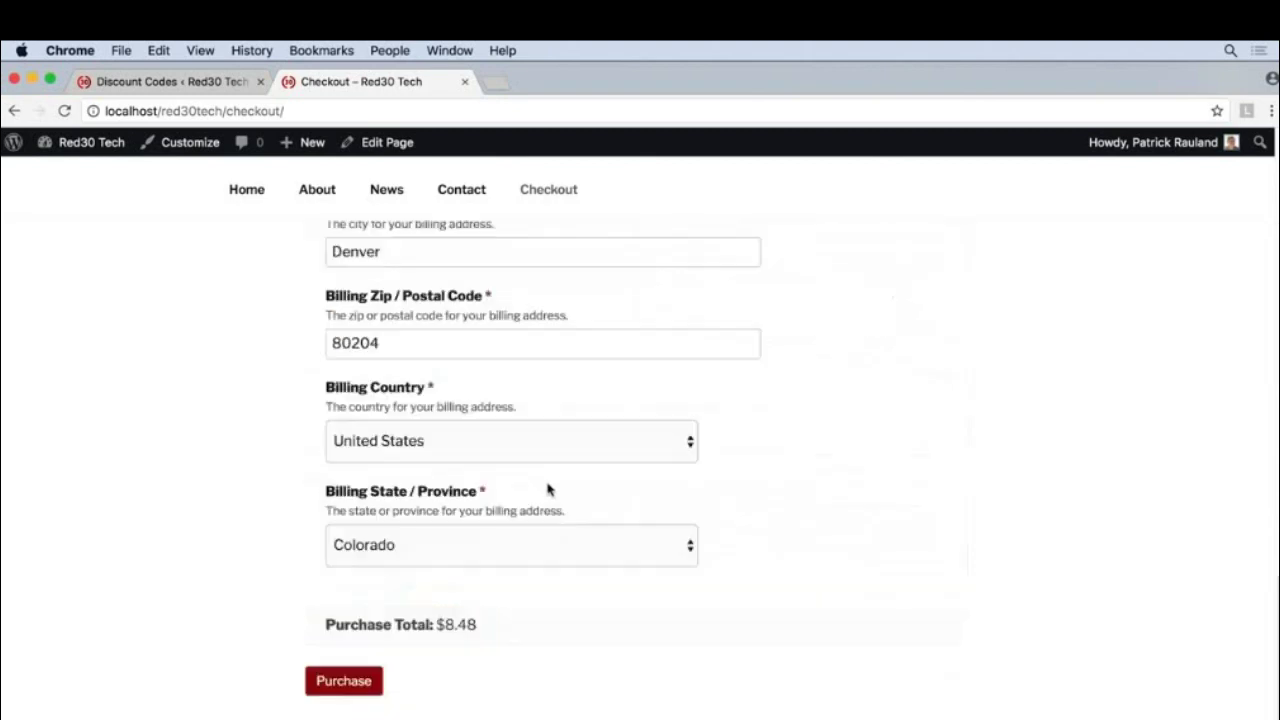
scroll(549, 489, "down", 3)
left_click(366, 540)
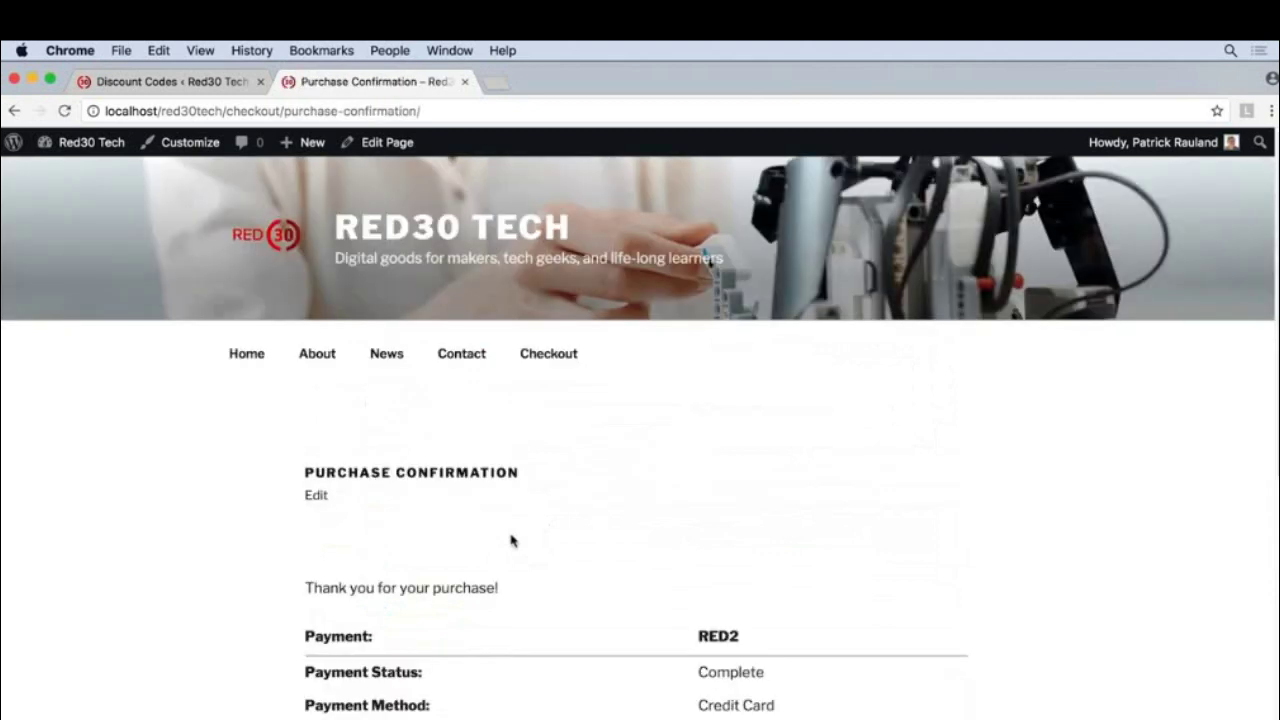
- Review the receipt: discount 10off, subtotal $18.00, tax $0.48, total $8.48
scroll(510, 540, "down", 5)
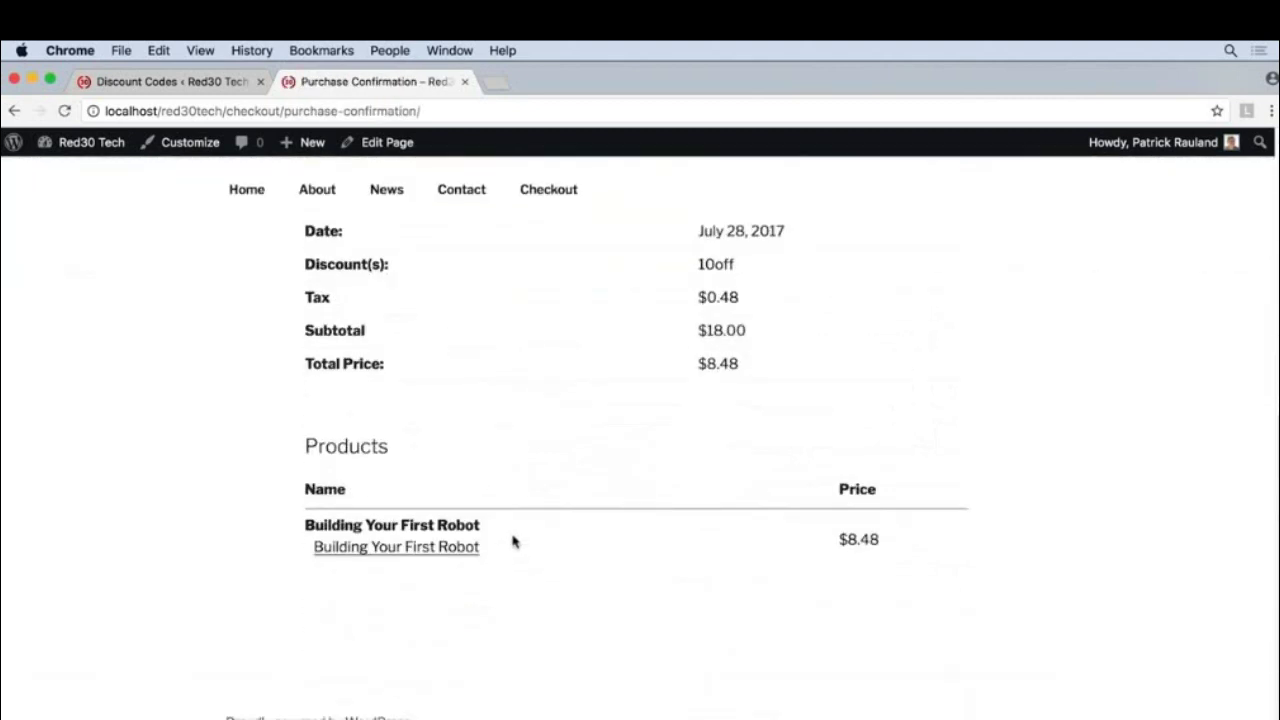